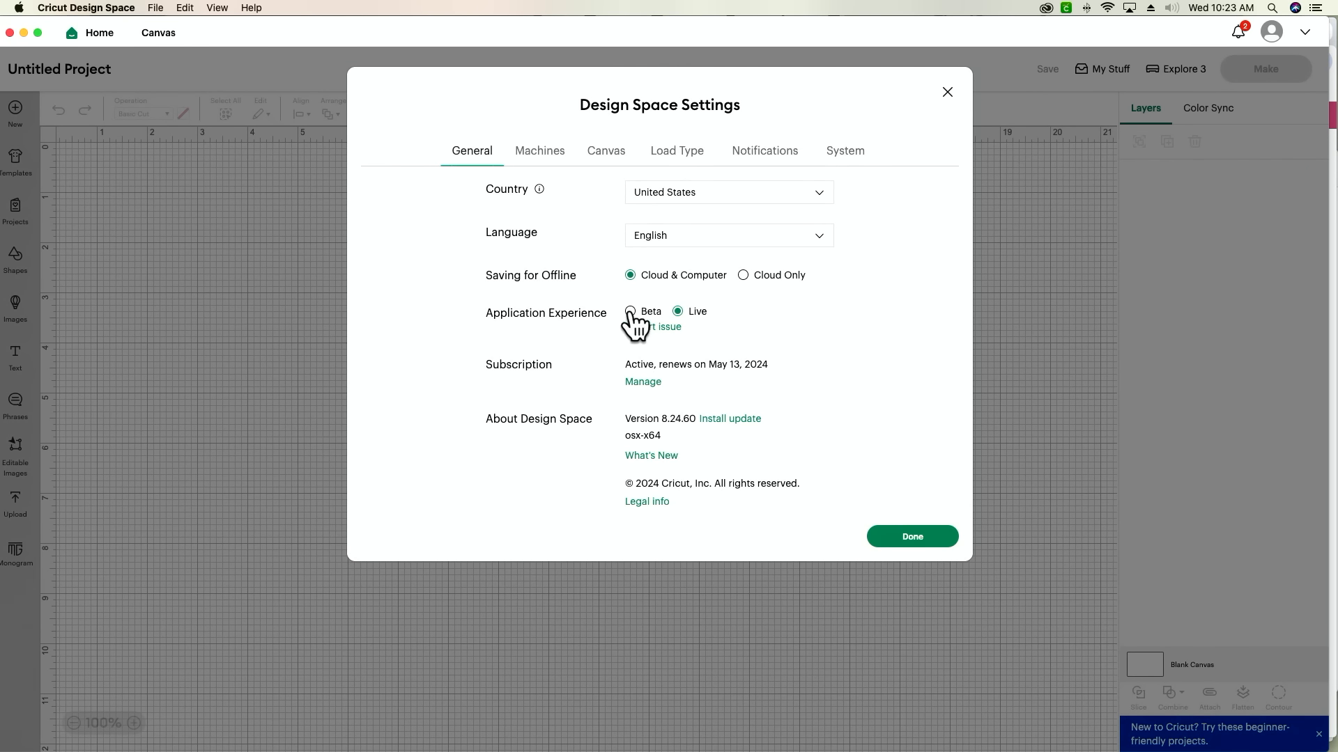
Switch the Design Space application experience to Beta and close the settings.
left_click(630, 311)
left_click(885, 554)
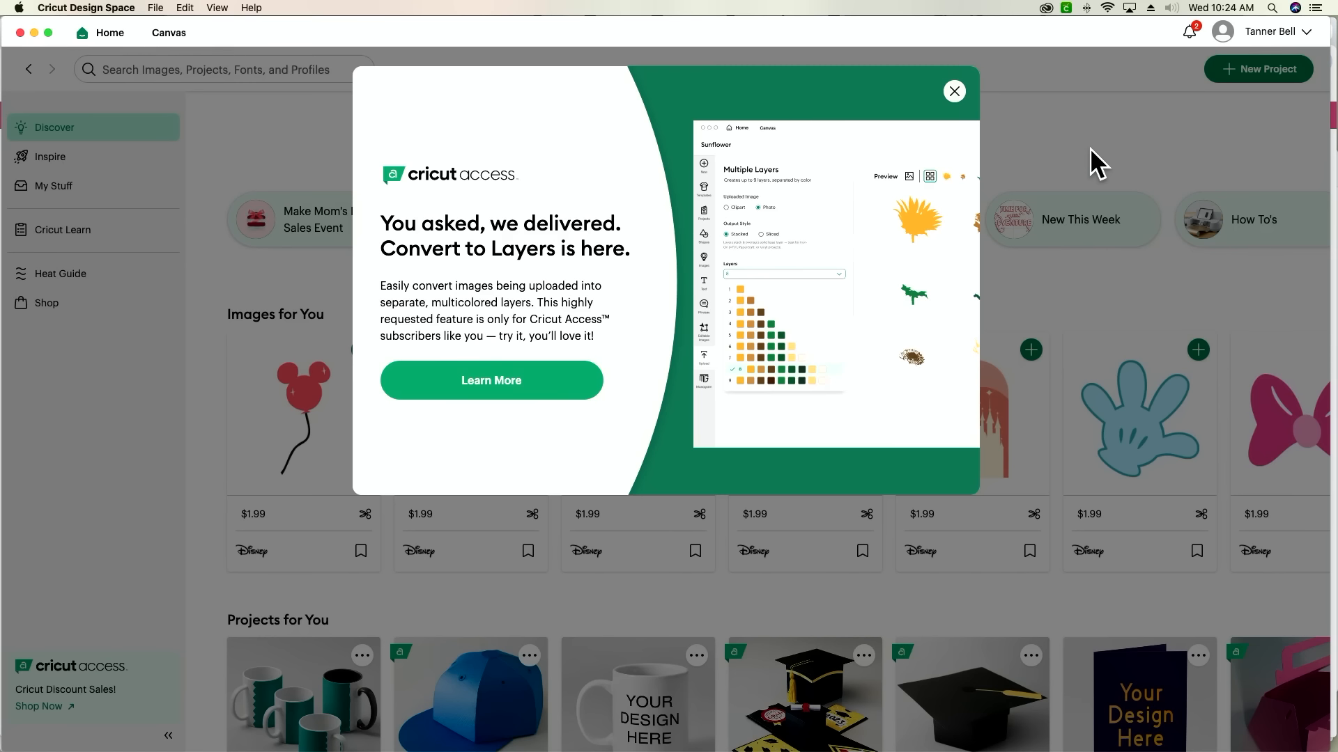
Dismiss the Convert to Layers announcement and start a new project with a blank canvas.
left_click(954, 92)
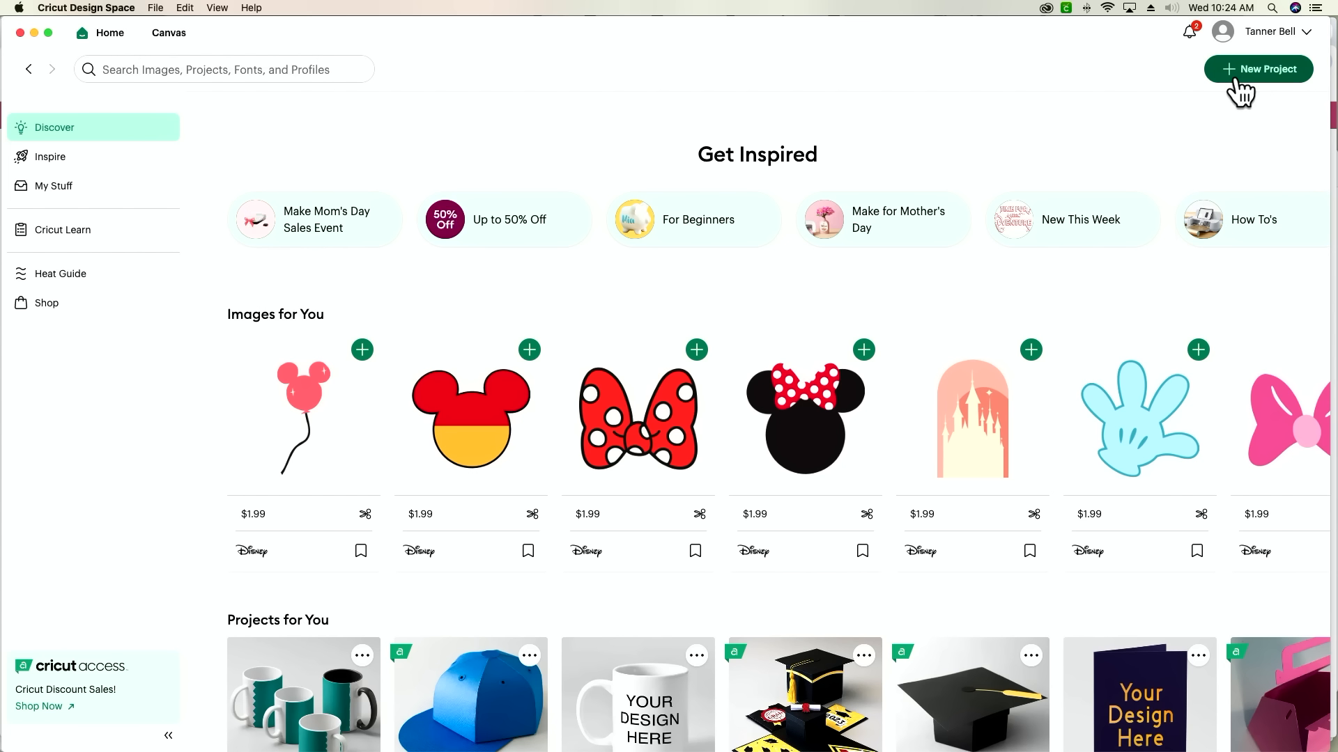
left_click(1237, 78)
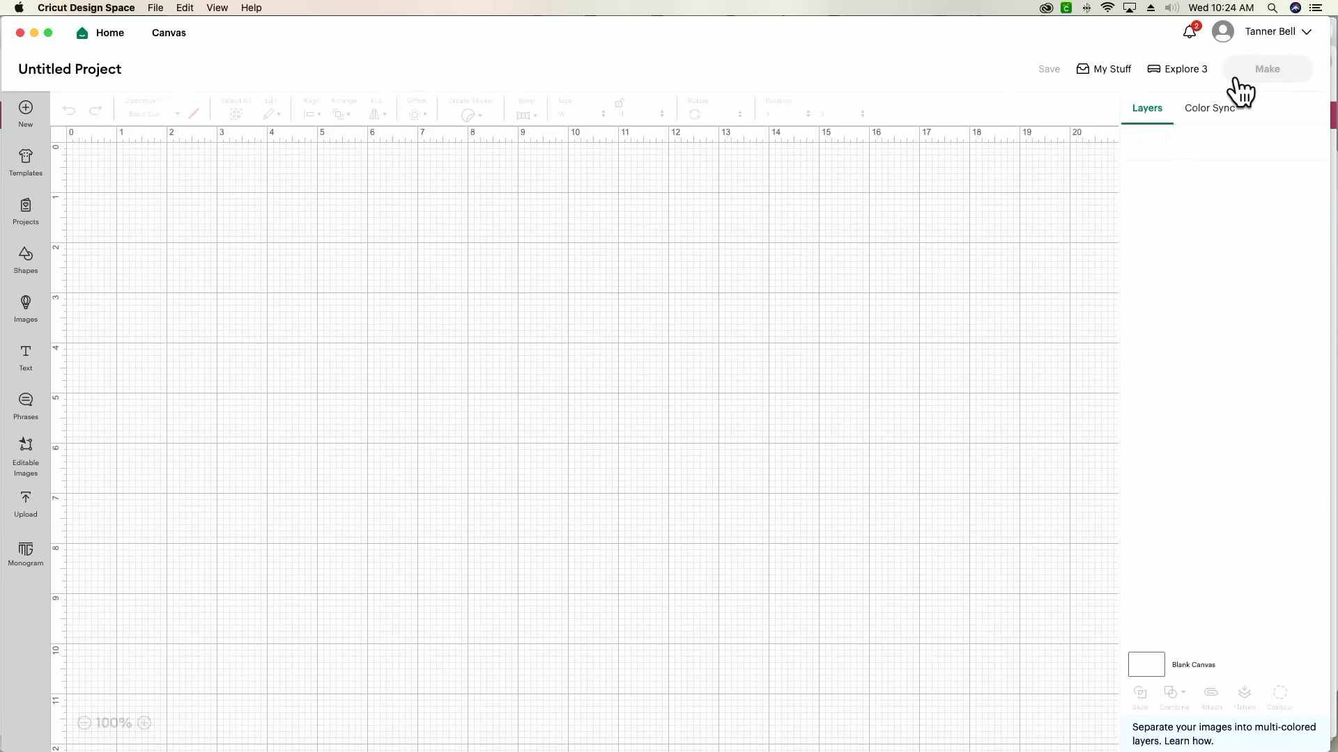
scroll(603, 450, "right", 1)
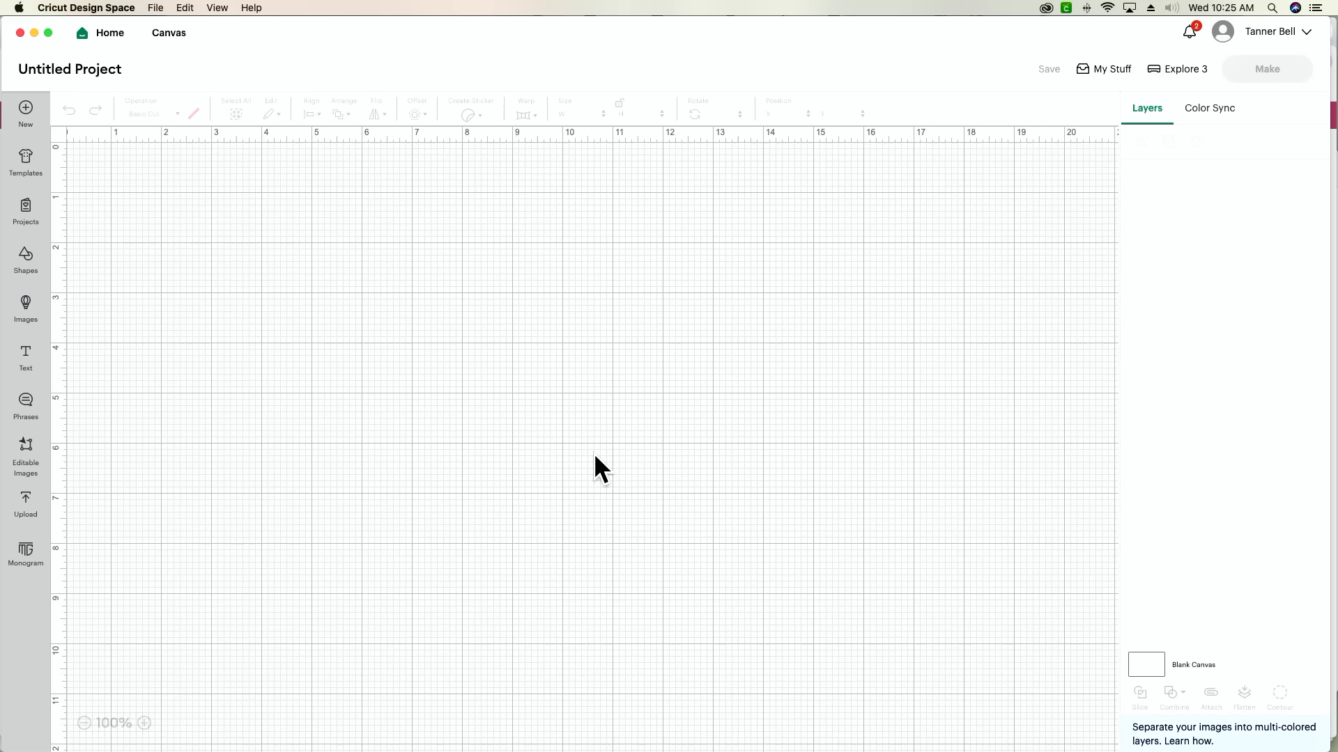
Switch to Chrome and search Google Images for "lion clipart" in a new browser tab.
mouse_move(533, 749)
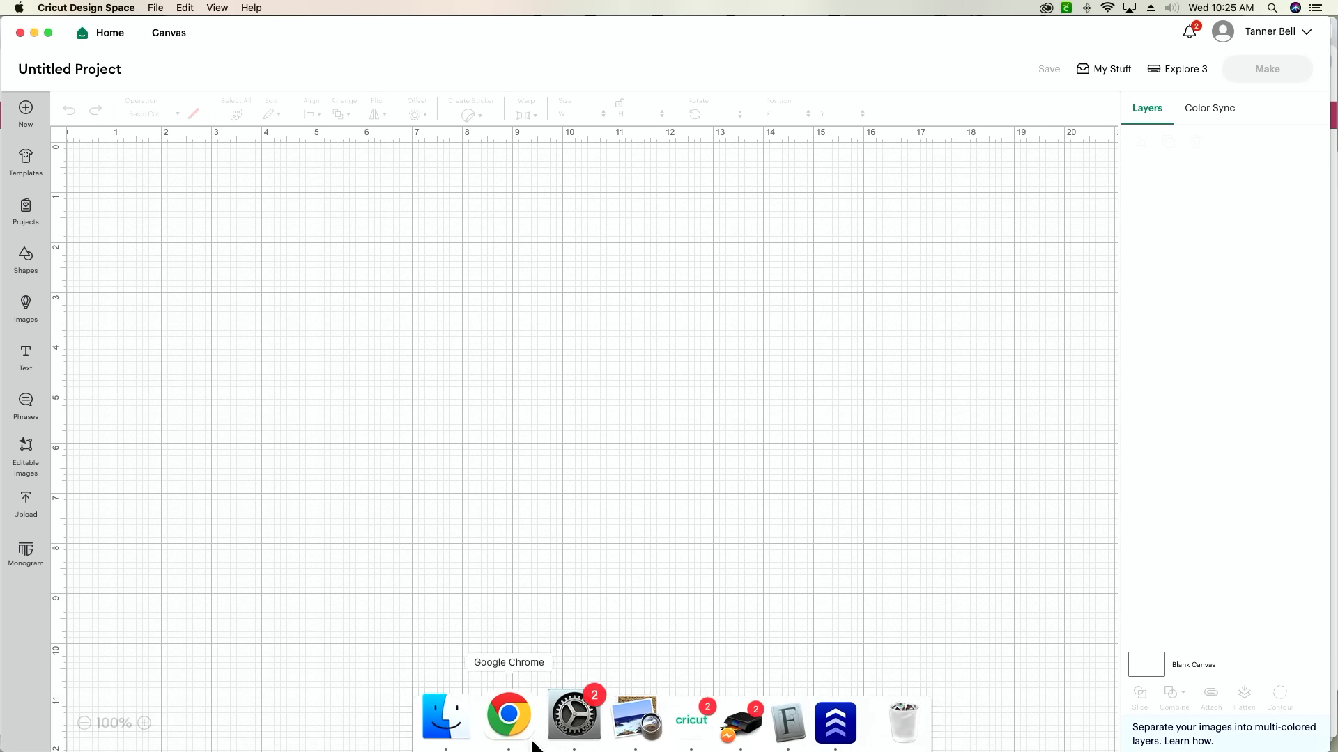
left_click(521, 730)
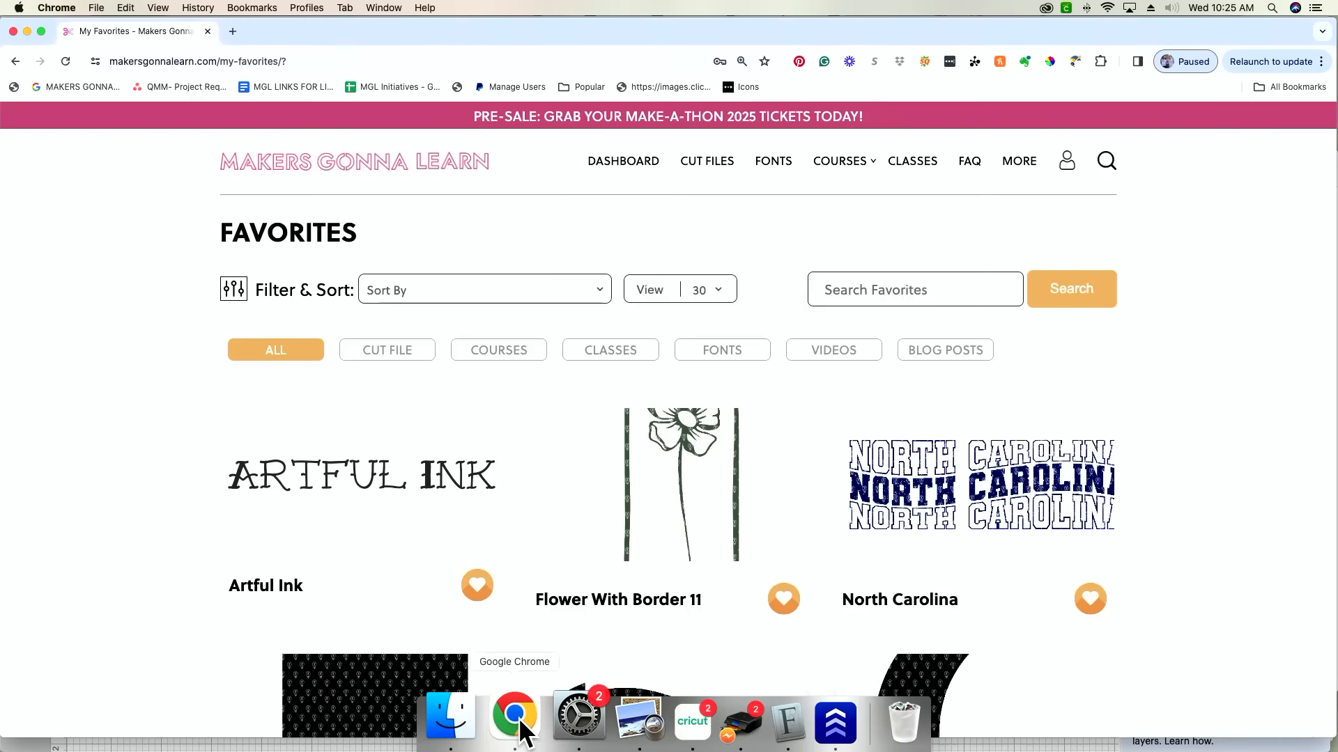
key("super+t")
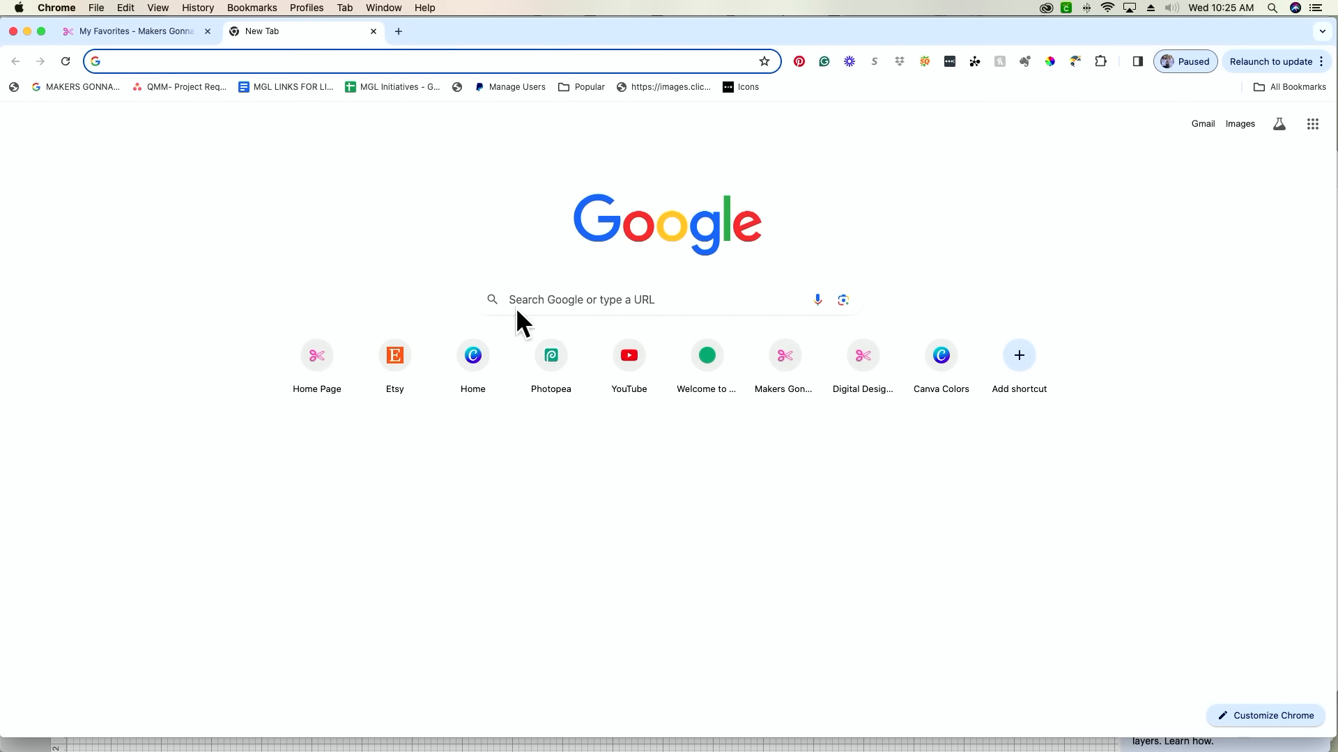
left_click(579, 302)
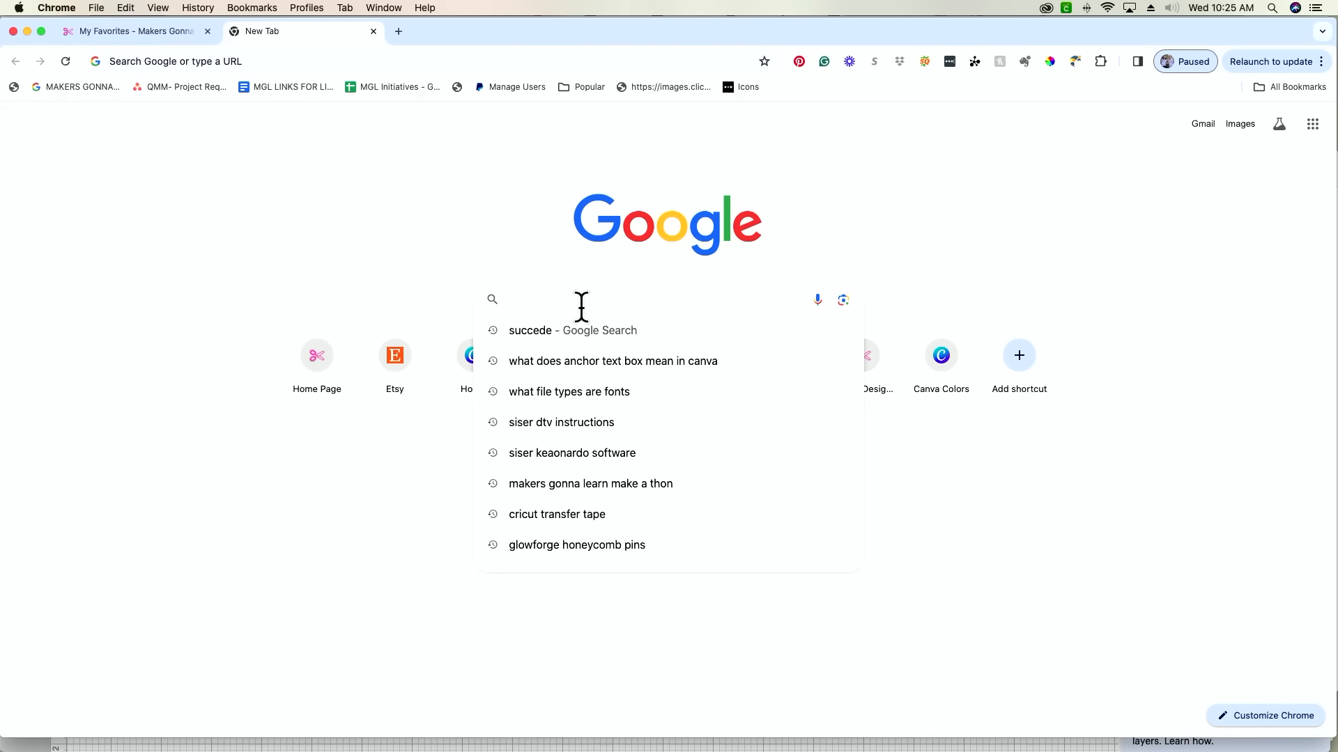
type("lio")
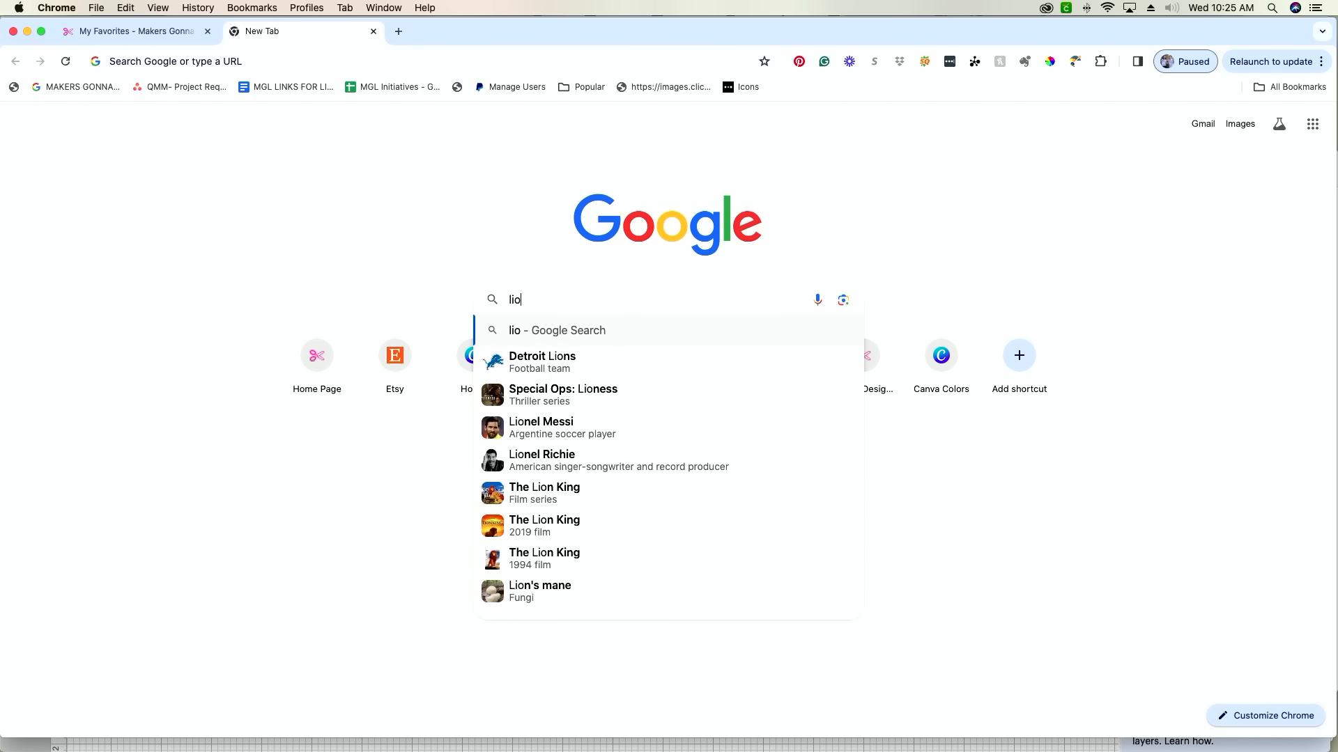
type("n")
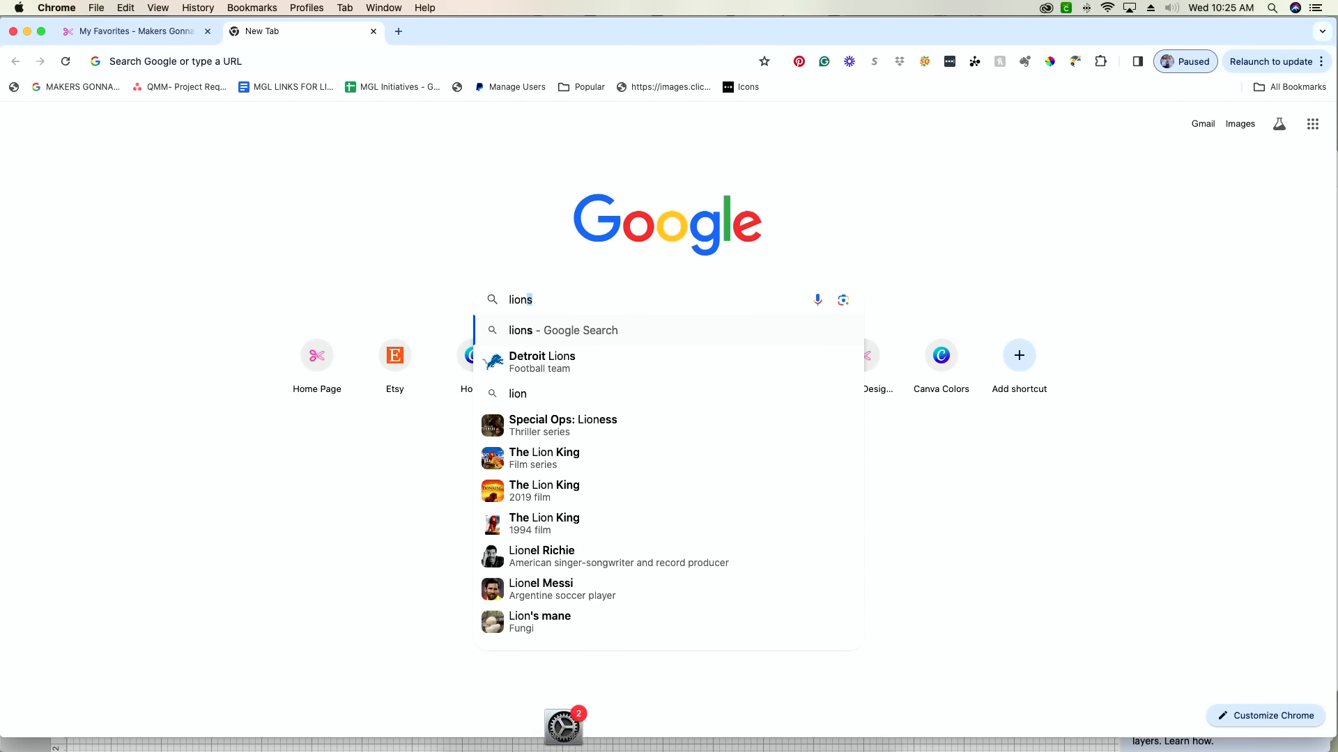
key("BackSpace")
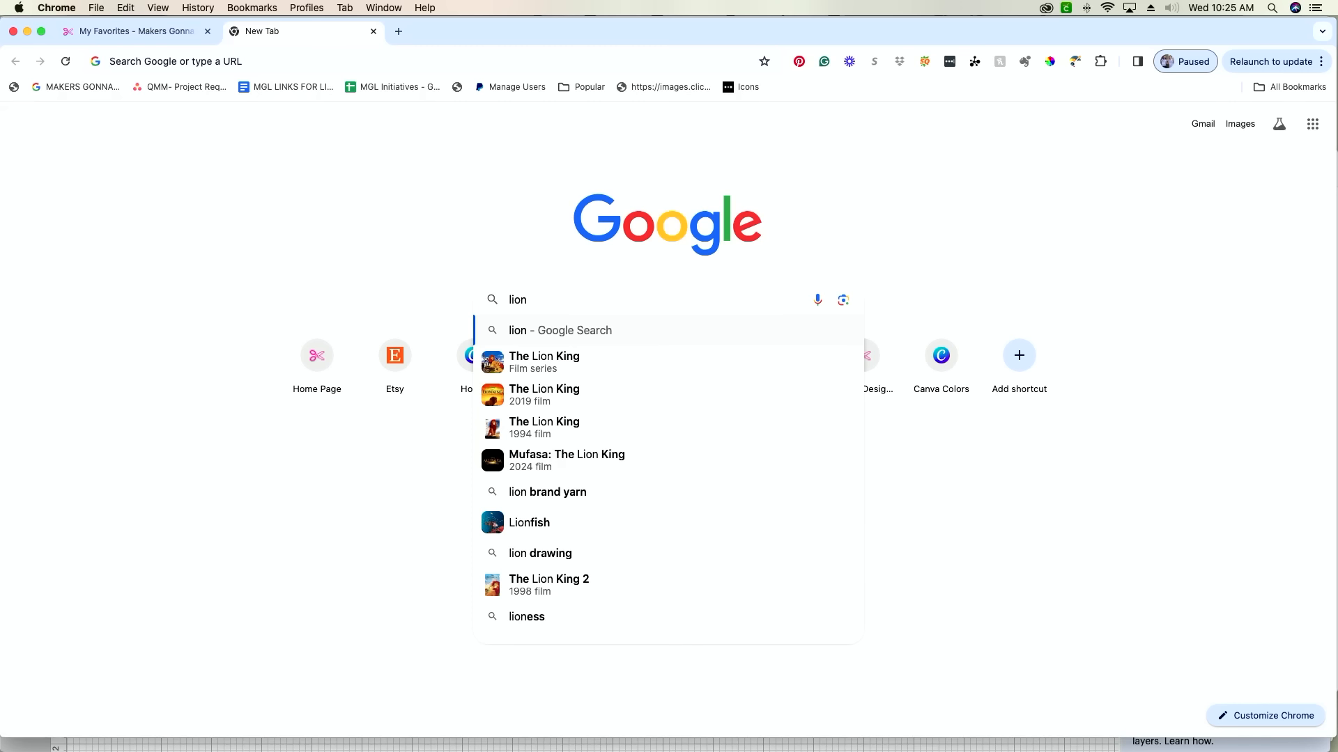
type("clipart")
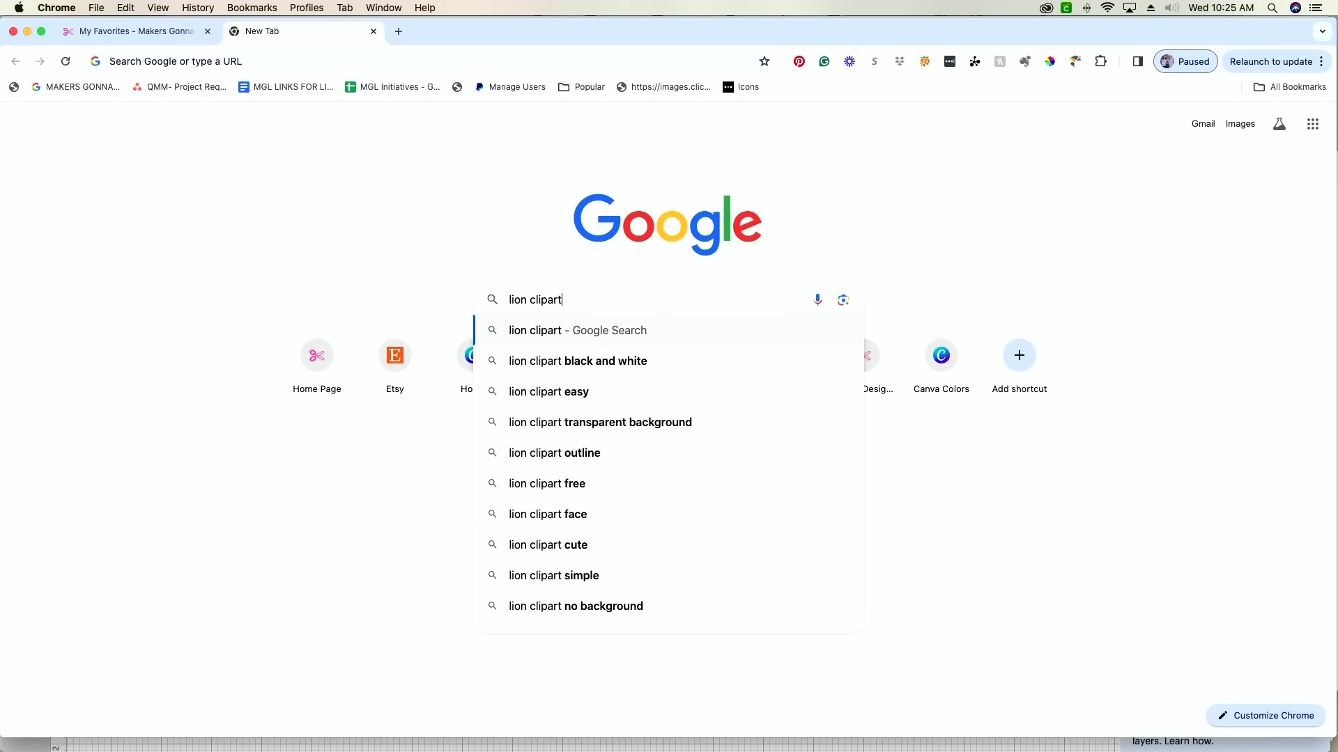
key("Return")
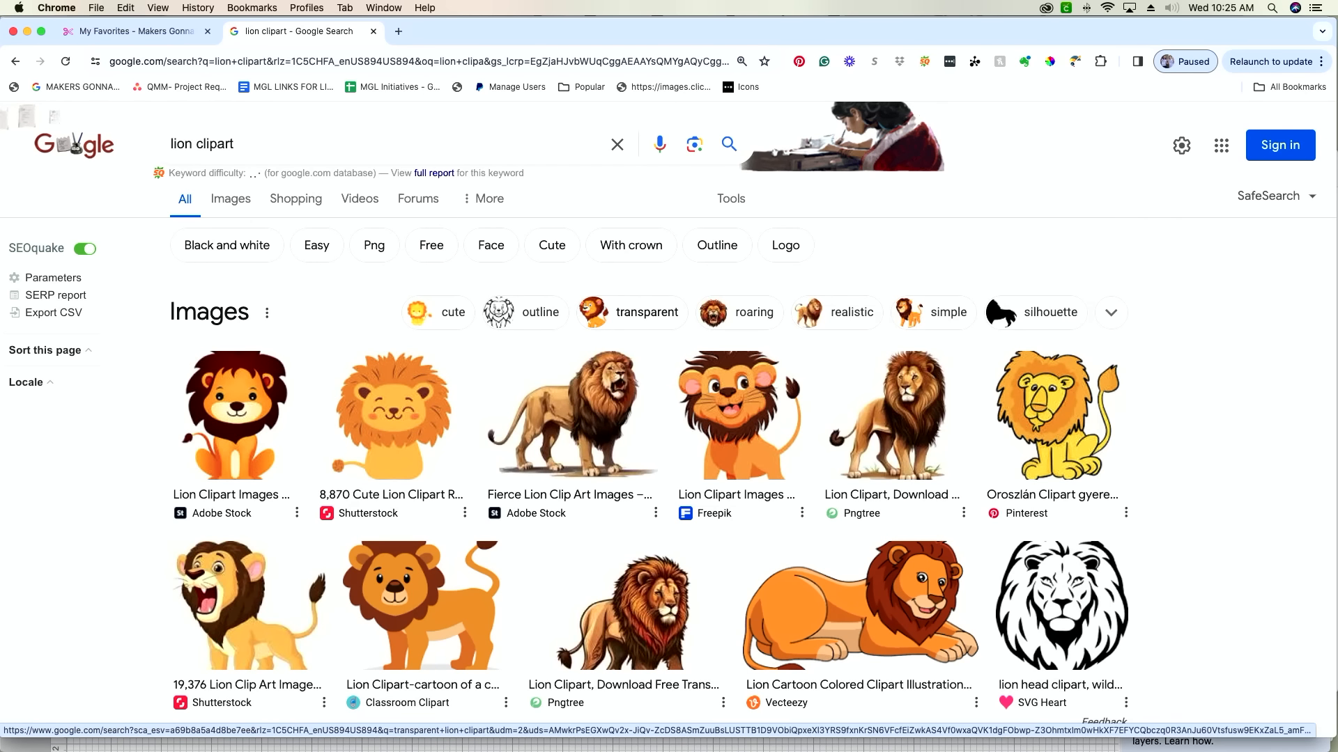
scroll(1272, 630, "down", 3)
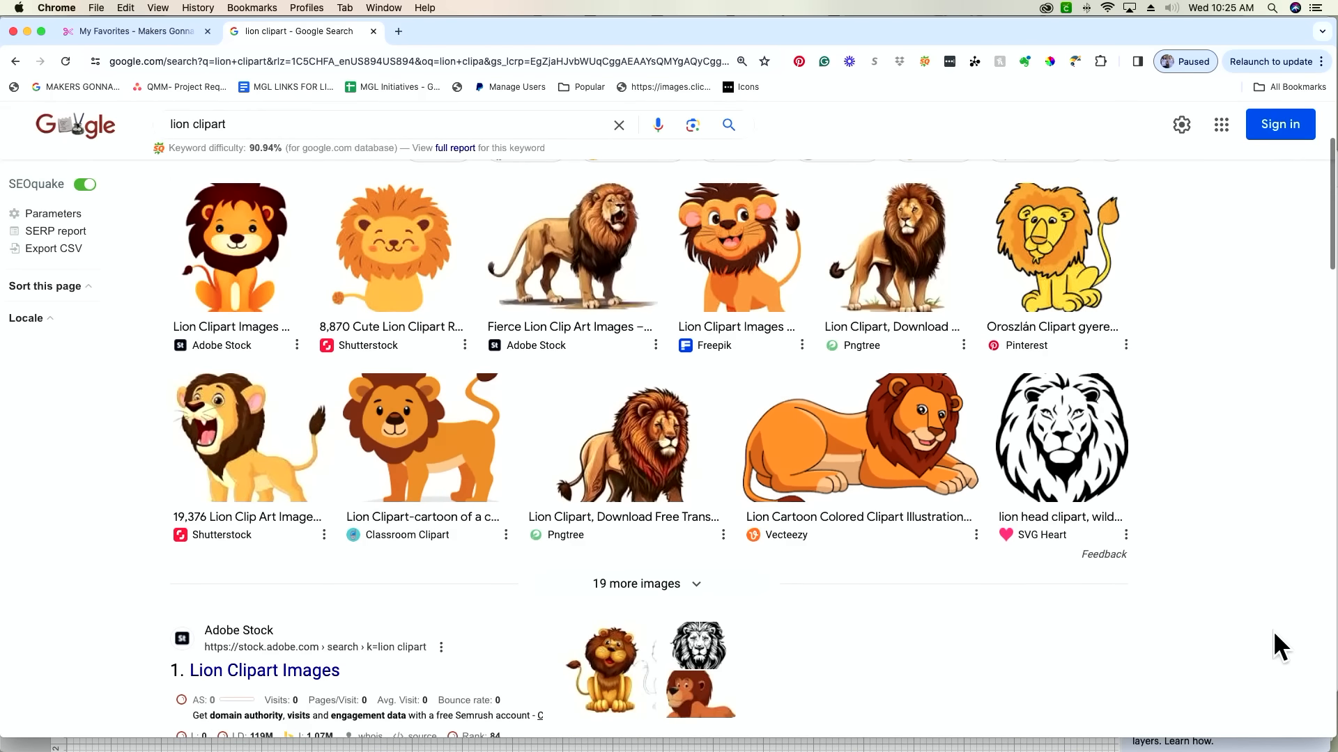
scroll(1273, 630, "up", 3)
left_click(240, 200)
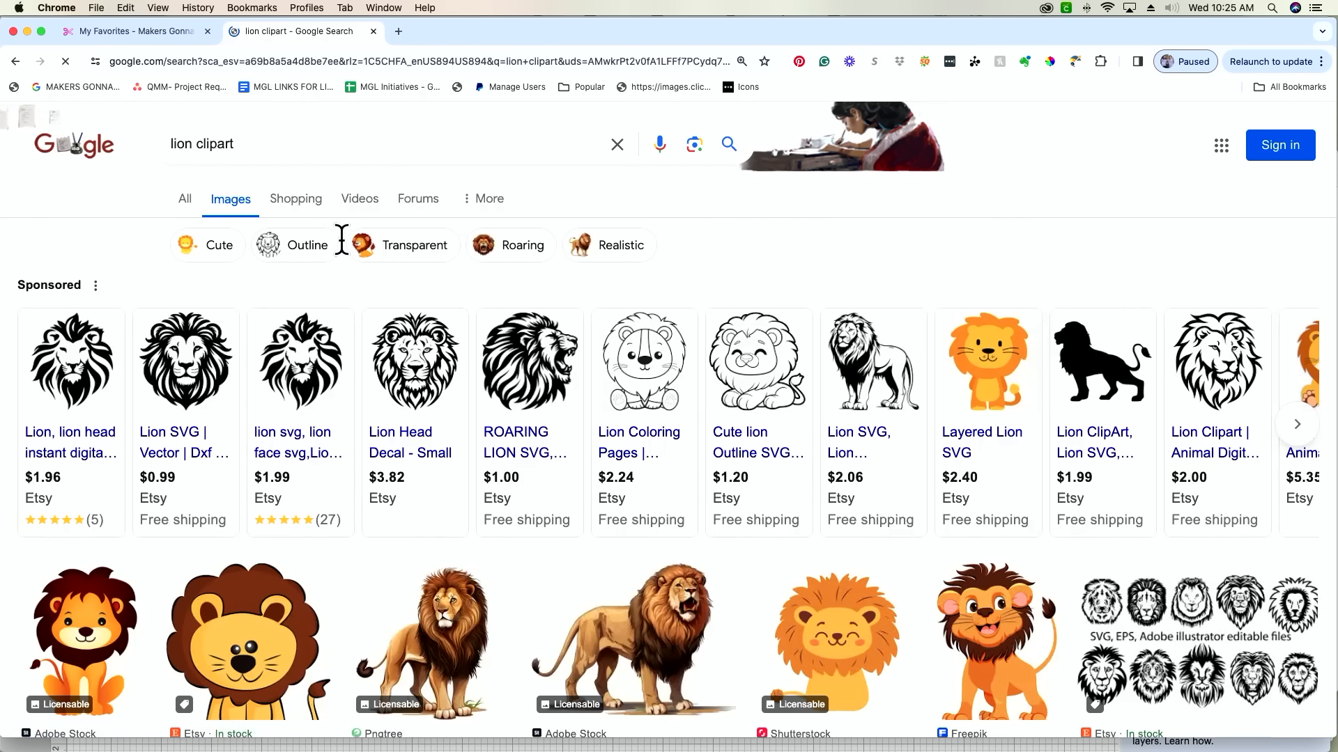
Look through the lion clipart image results for a simple, multicolored cartoon lion.
scroll(600, 514, "down", 2)
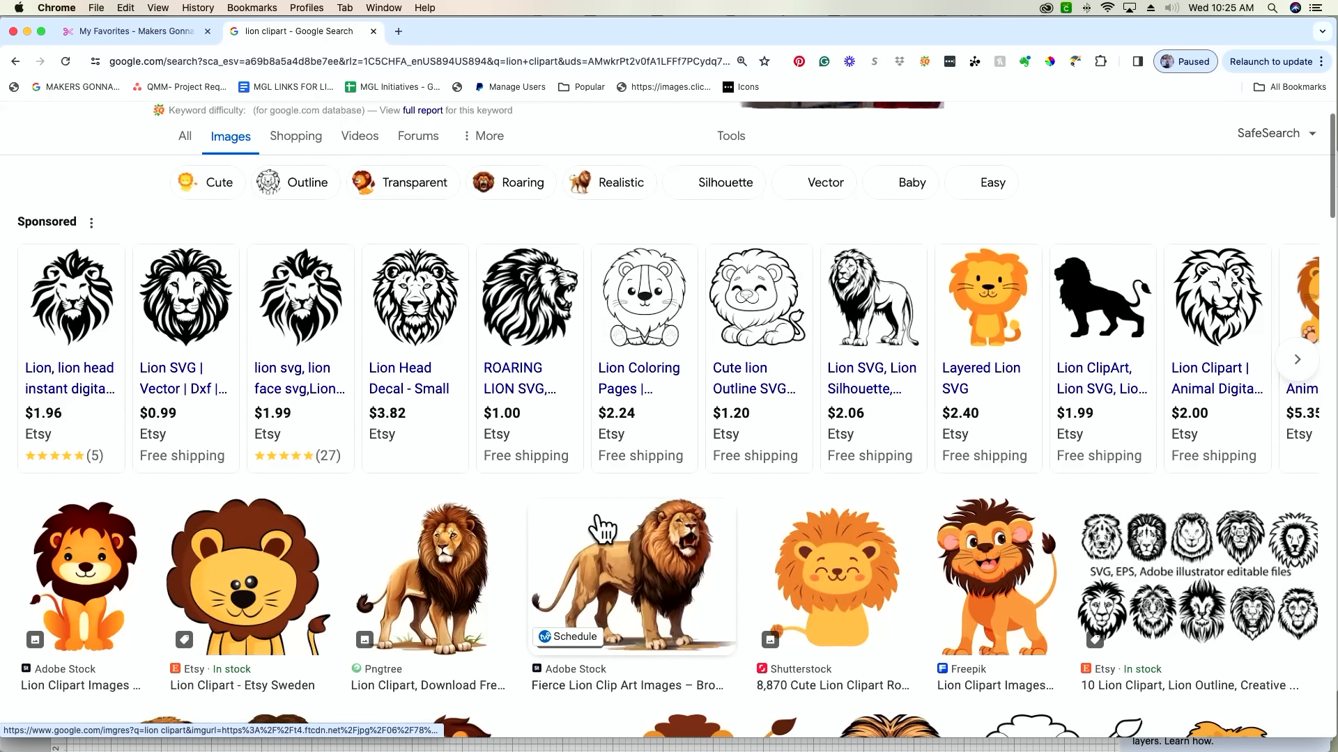
mouse_move(991, 303)
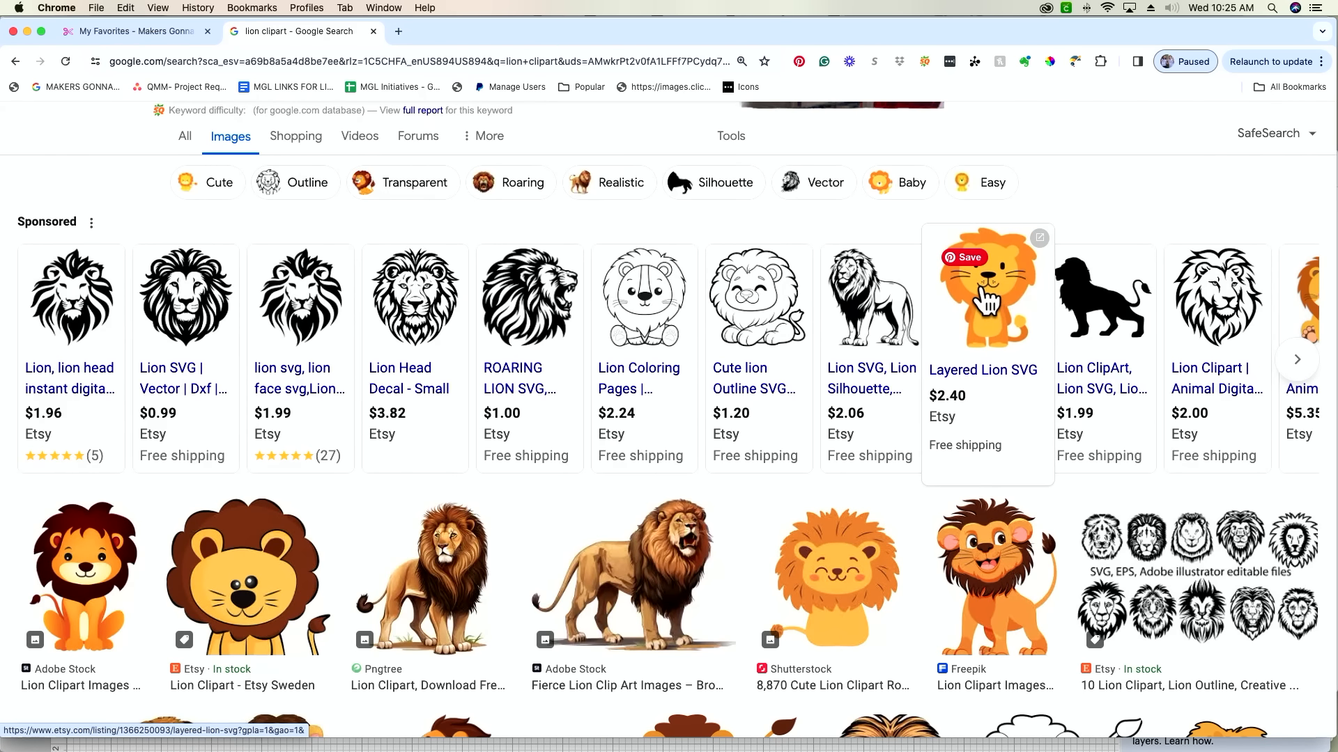
scroll(718, 550, "down", 5)
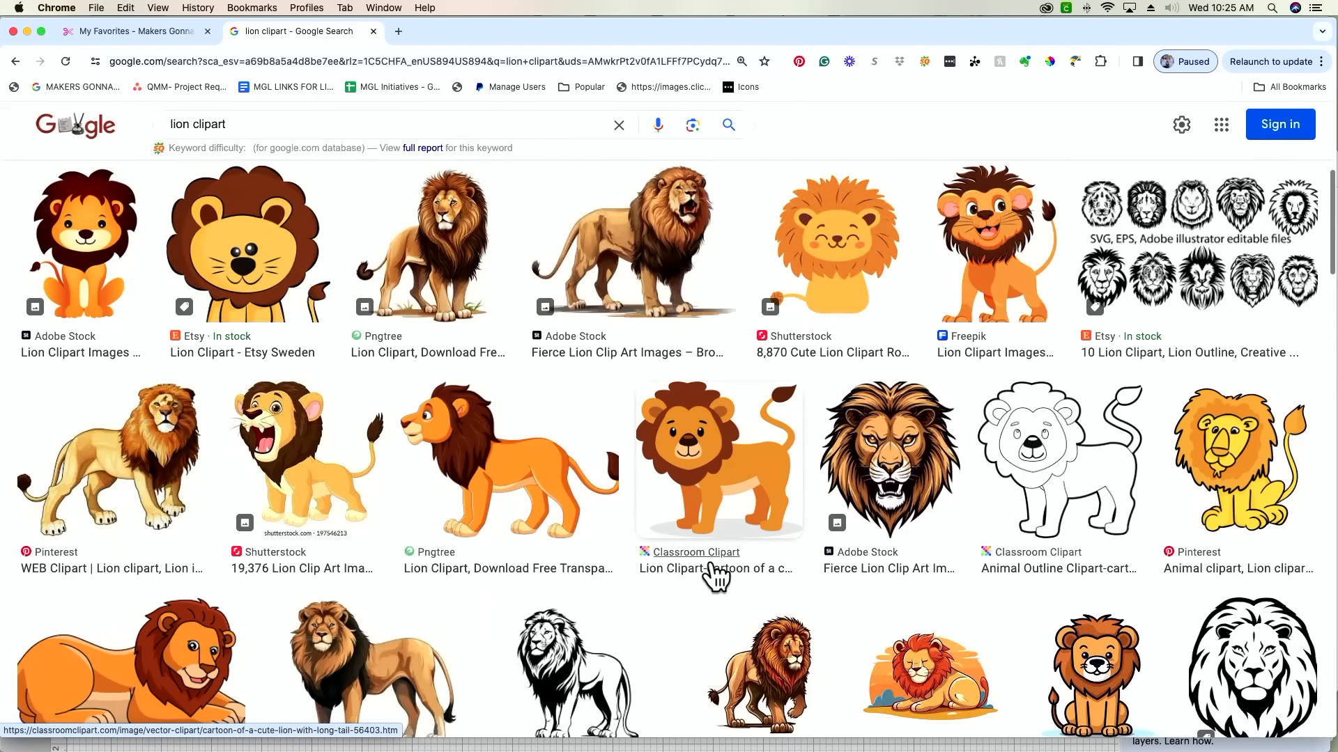
scroll(725, 565, "down", 4)
scroll(729, 554, "down", 4)
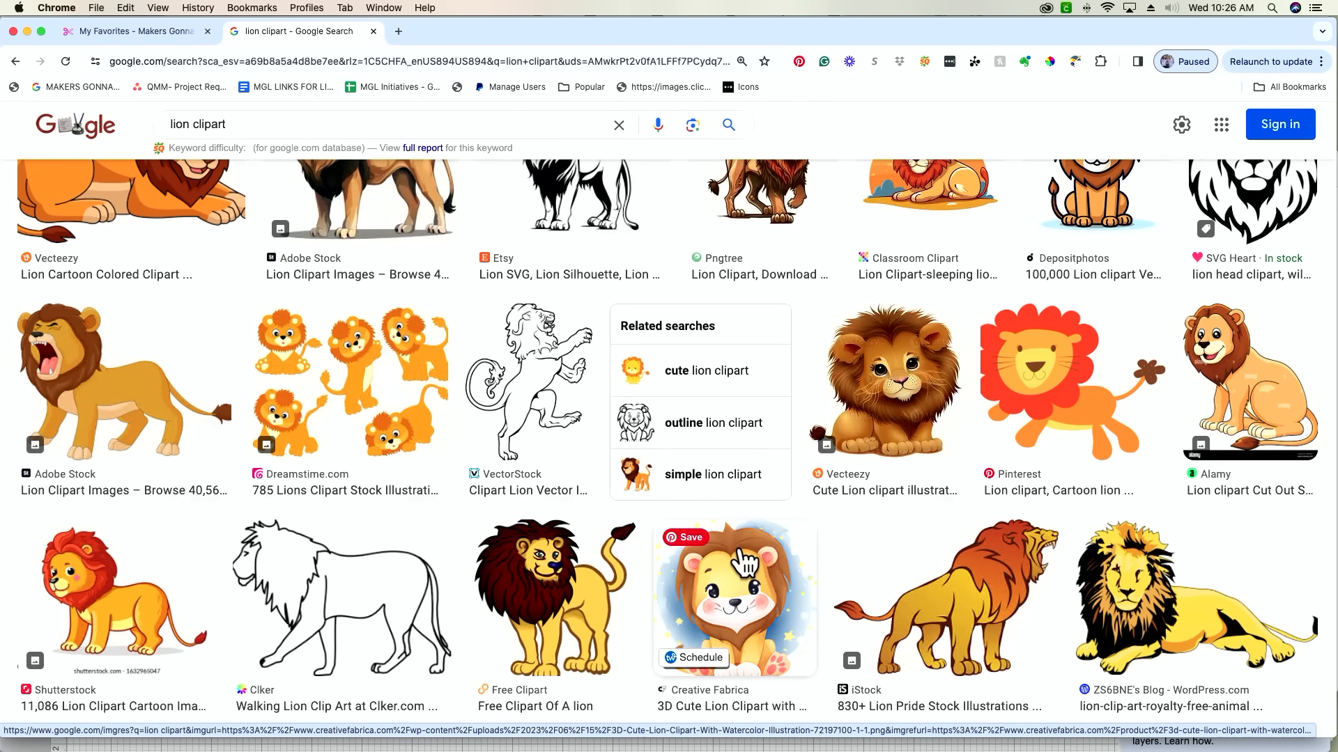
scroll(827, 506, "down", 5)
scroll(827, 505, "down", 3)
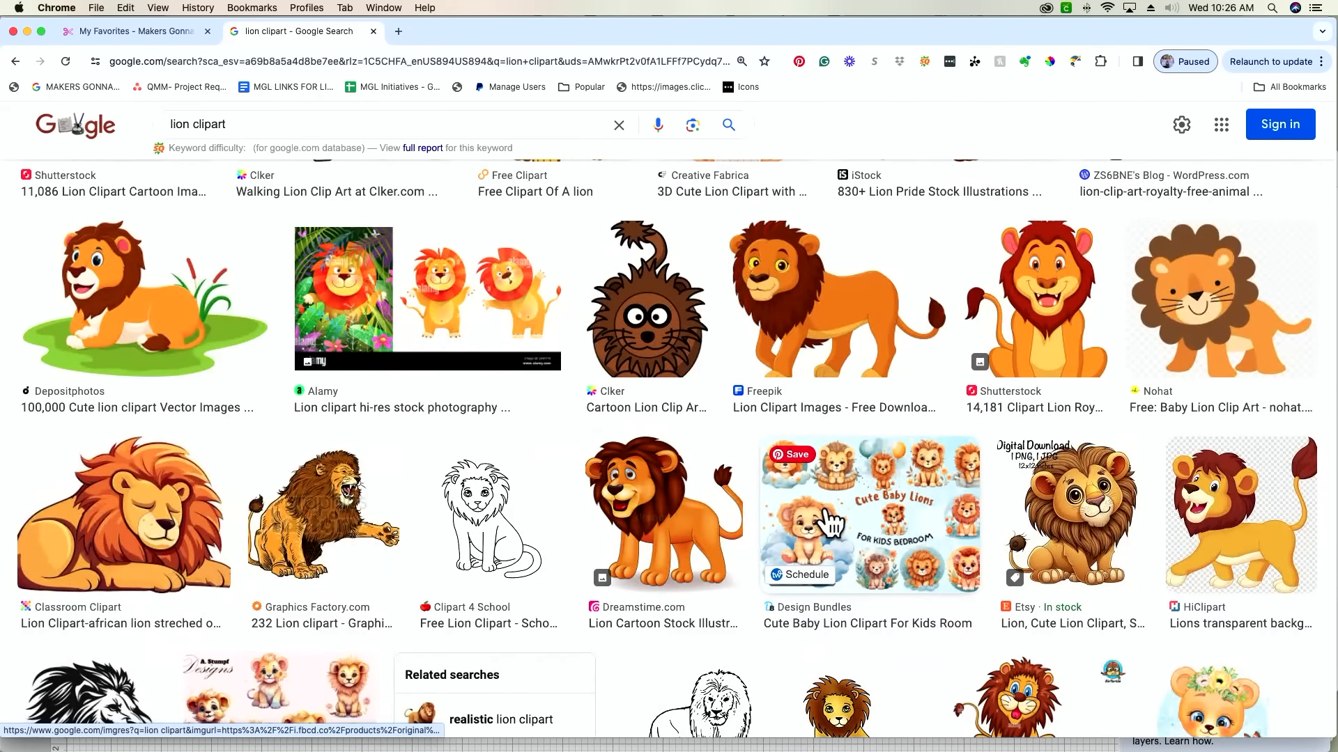
scroll(829, 524, "down", 2)
scroll(829, 524, "down", 2)
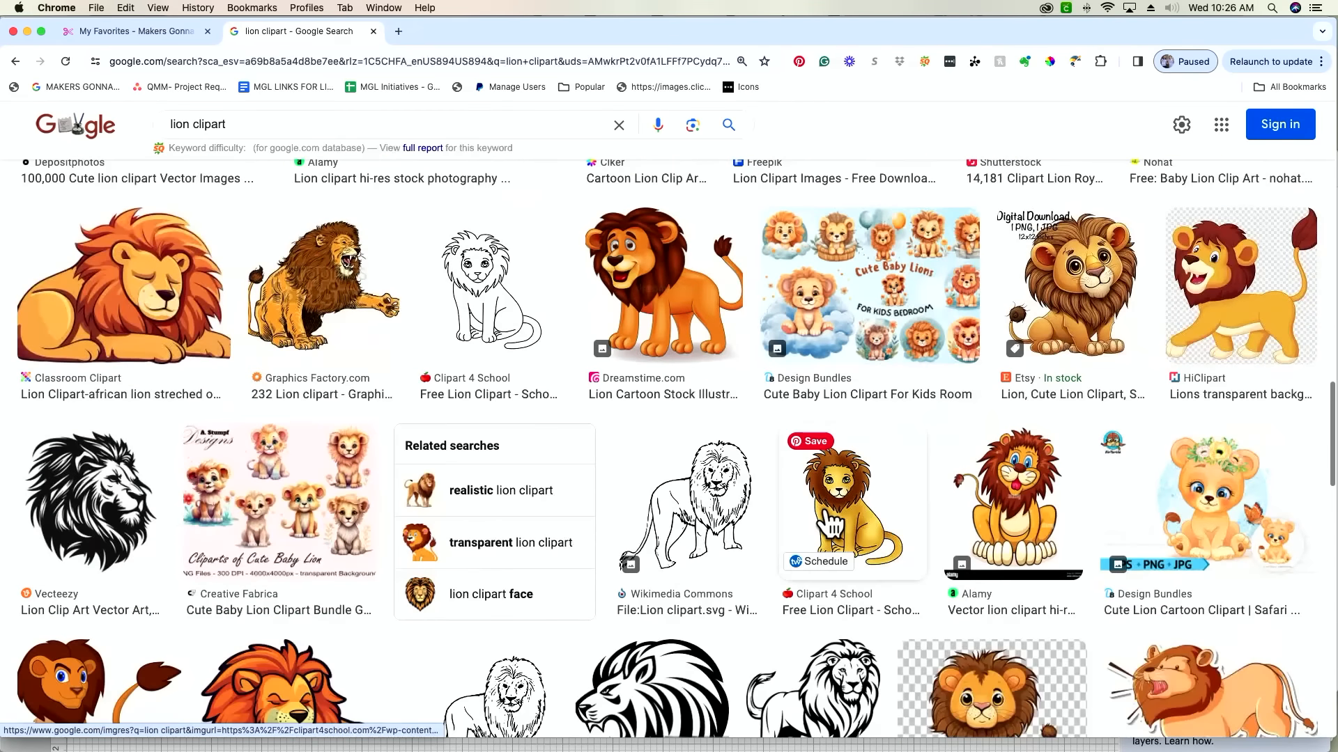
scroll(829, 524, "down", 2)
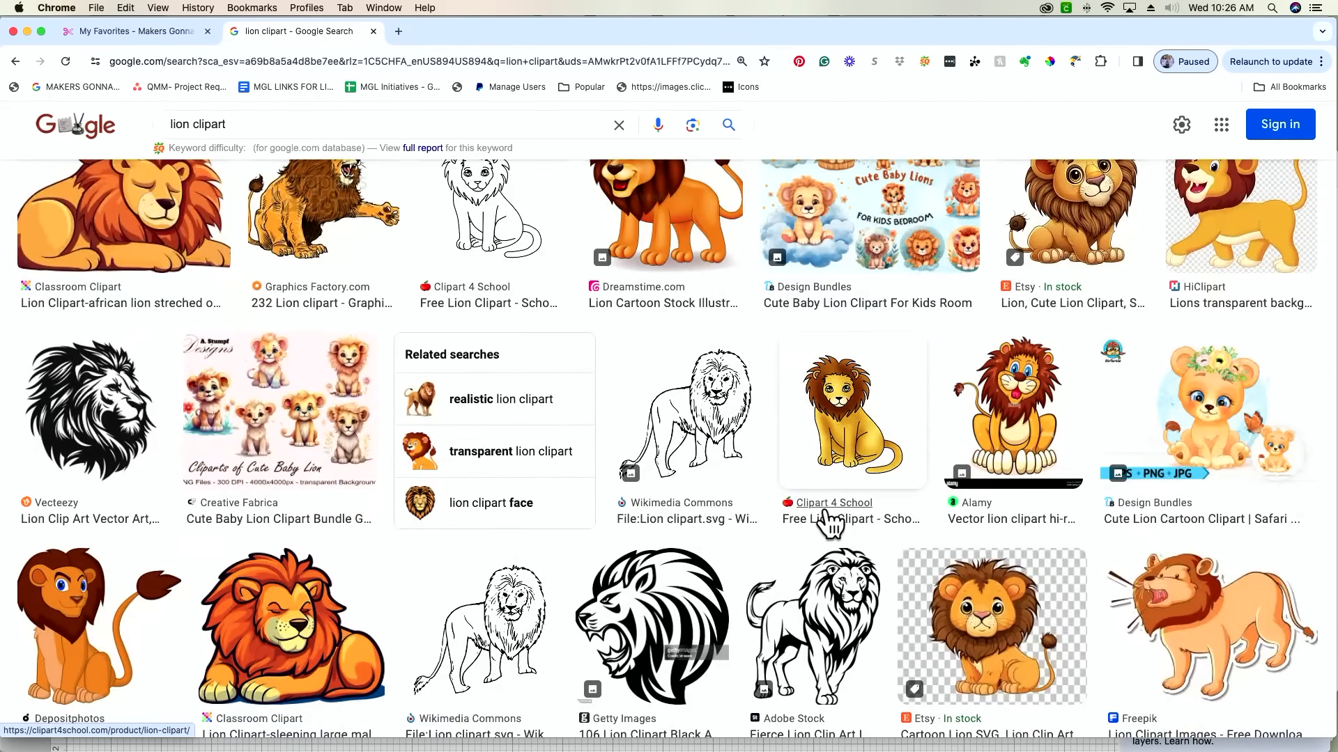
scroll(805, 558, "down", 3)
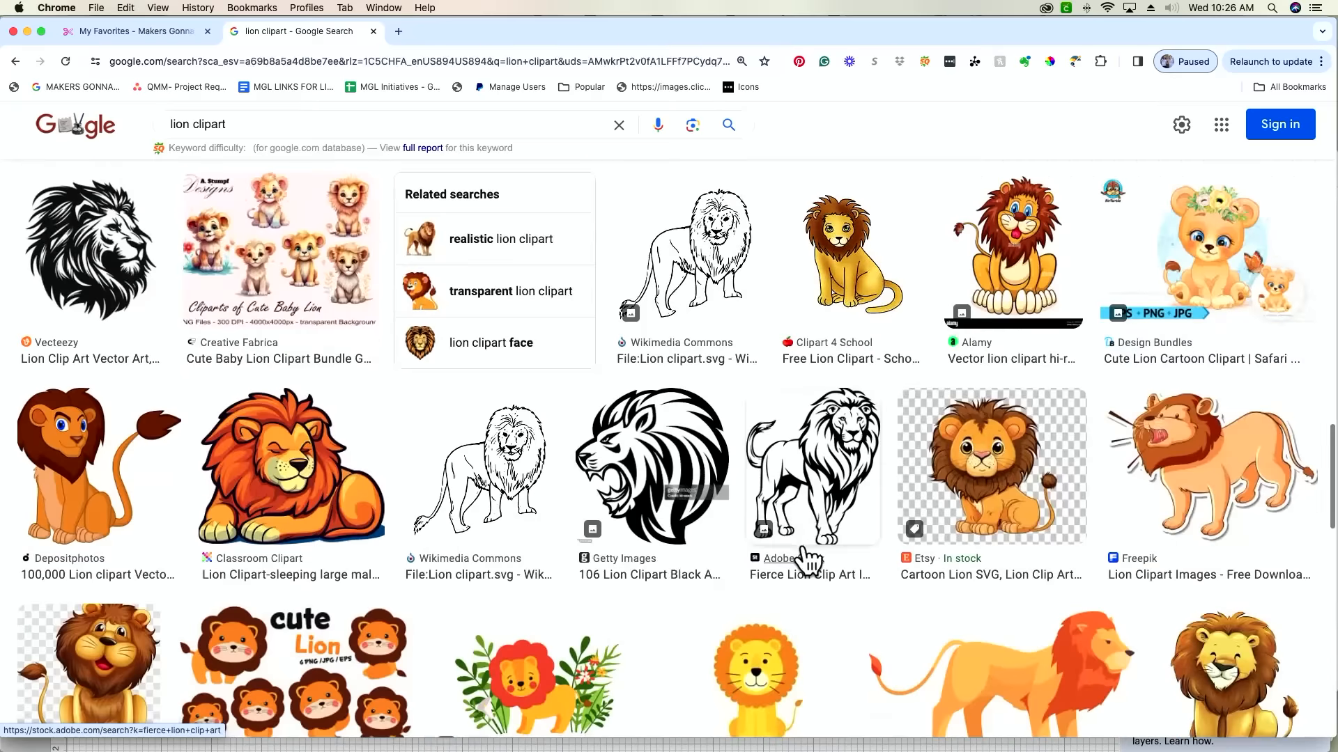
scroll(808, 557, "down", 4)
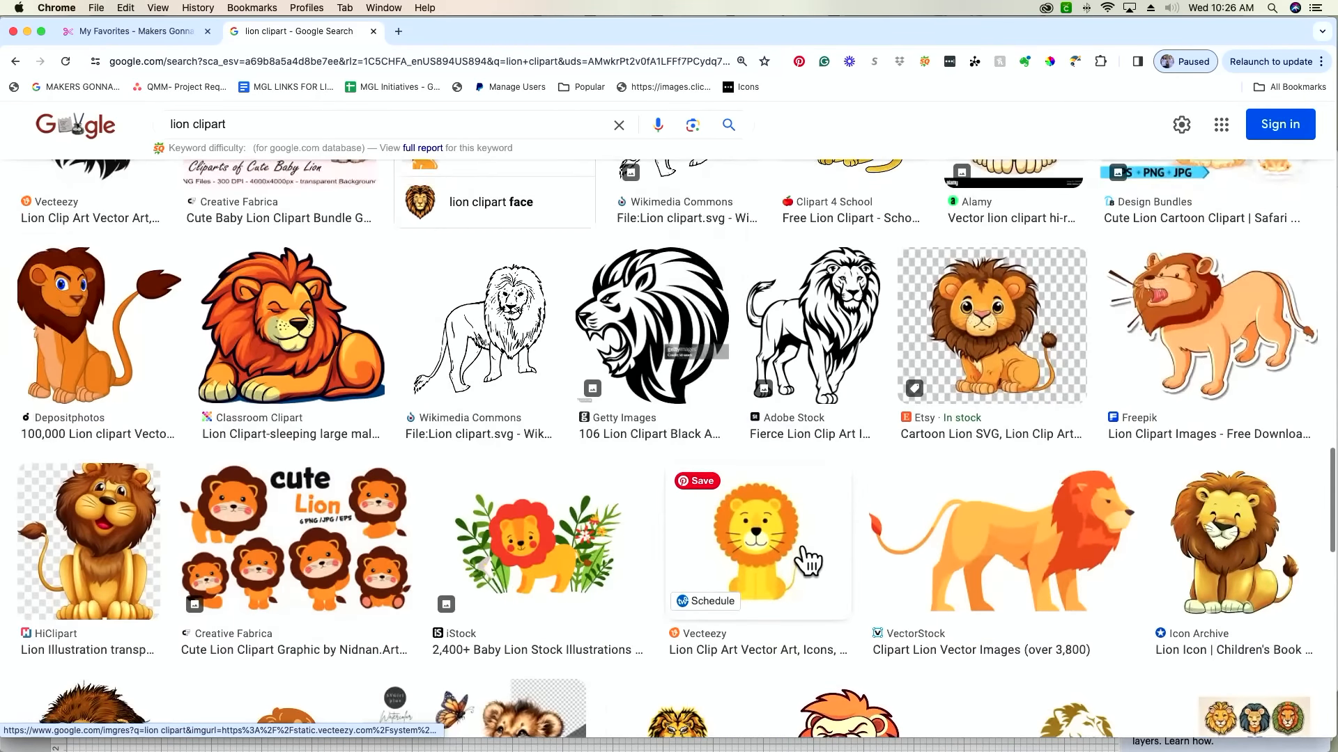
scroll(807, 554, "down", 1)
scroll(808, 557, "down", 10)
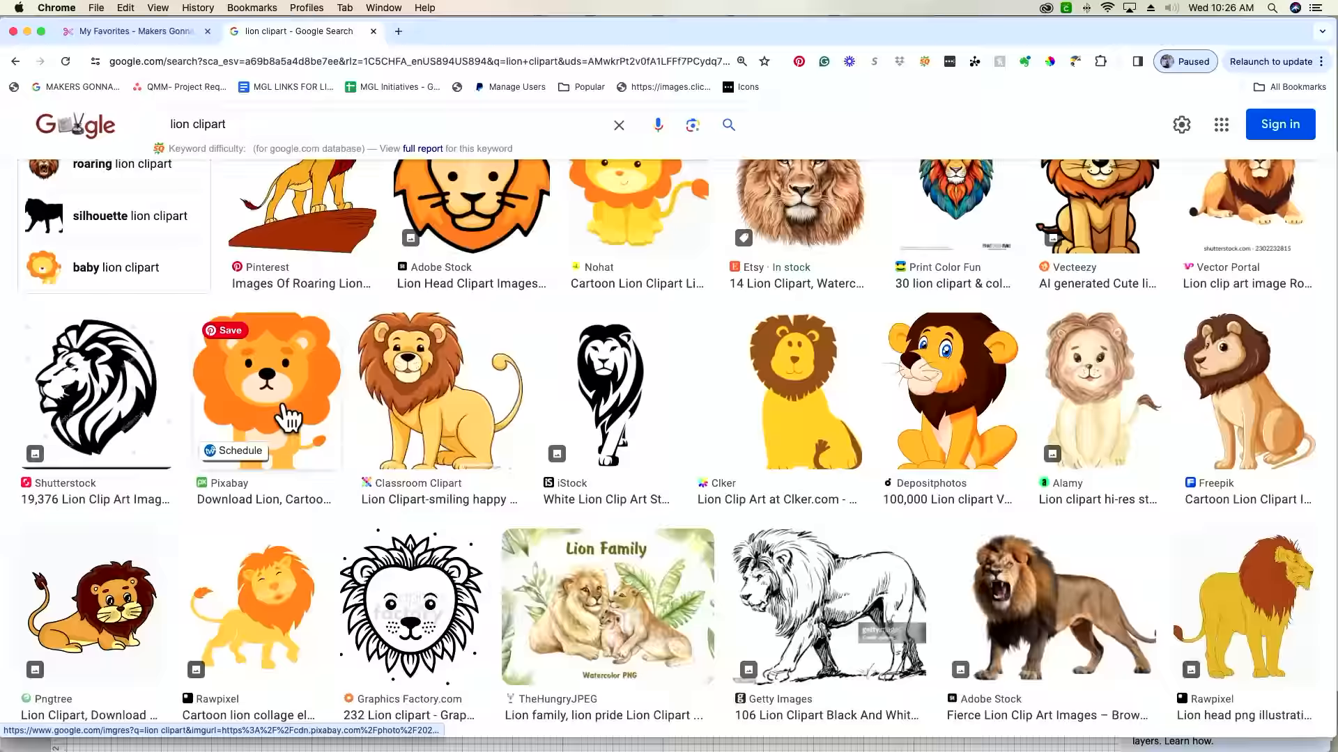
Open the preview of the orange-maned Pixabay cartoon lion and capture a screenshot of just the lion.
left_click(289, 418)
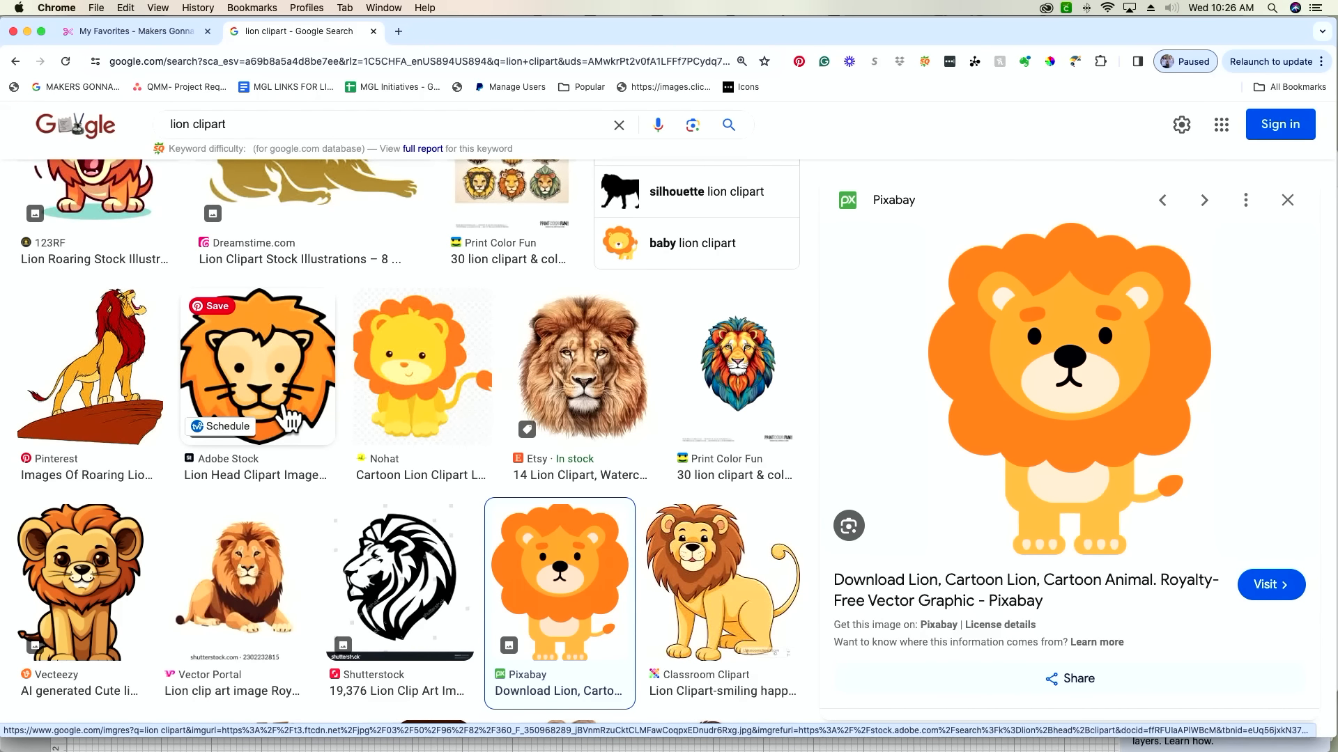
key("super+shift+4")
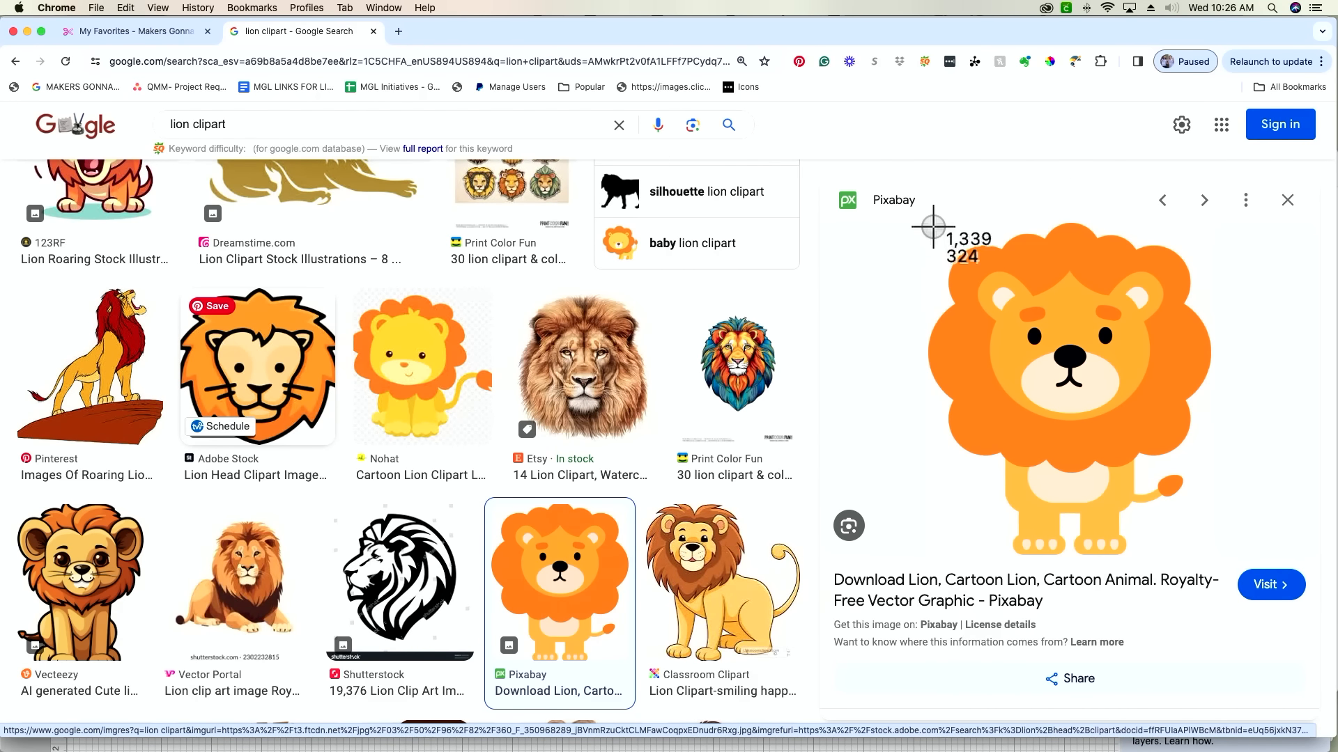
left_click_drag(925, 222, 1215, 555)
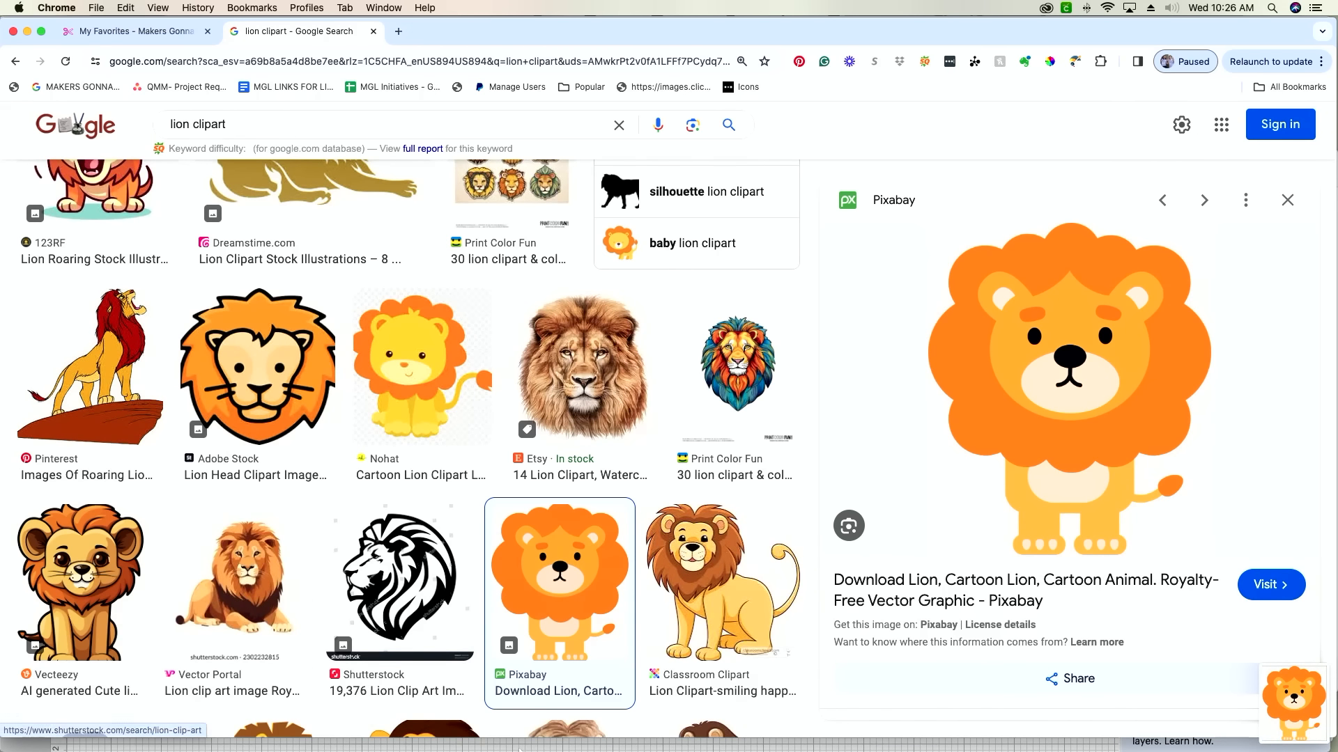
Switch to Cricut Design Space and upload the lion screenshot from the Desktop as an image.
left_click(659, 721)
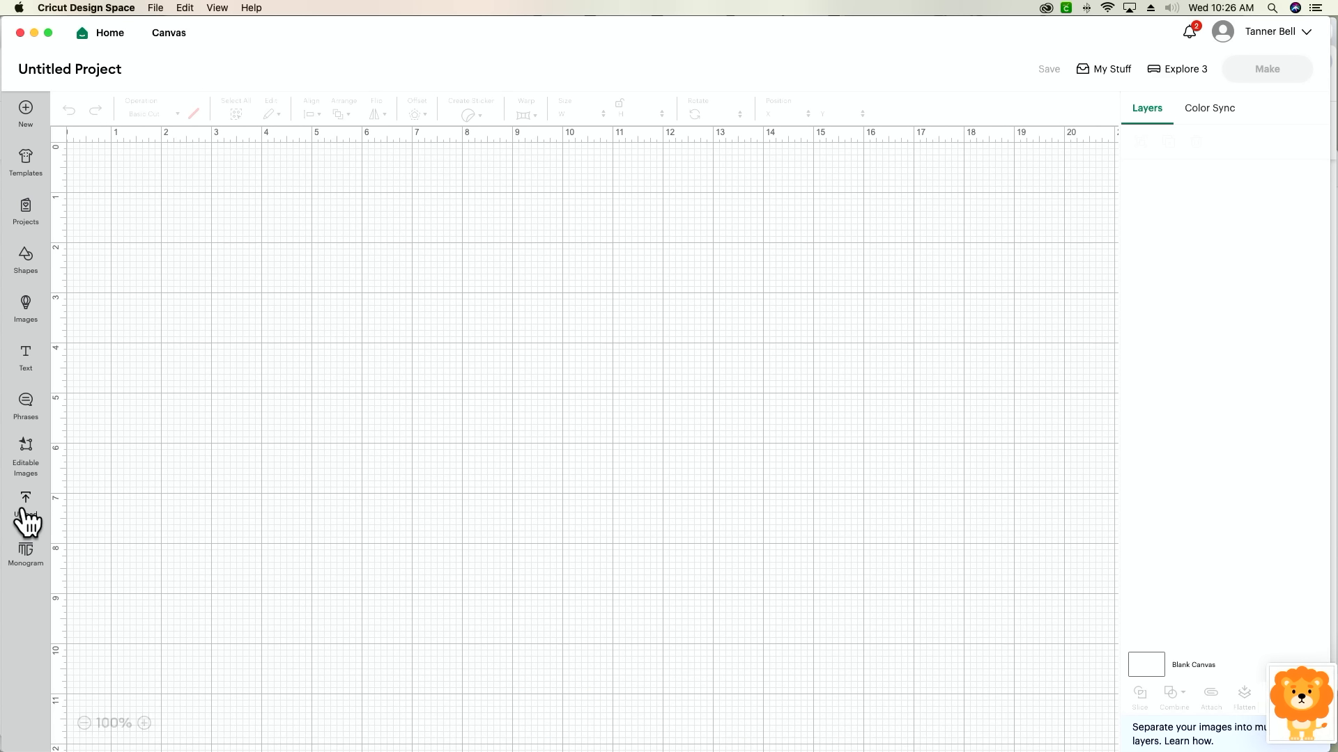
left_click(26, 512)
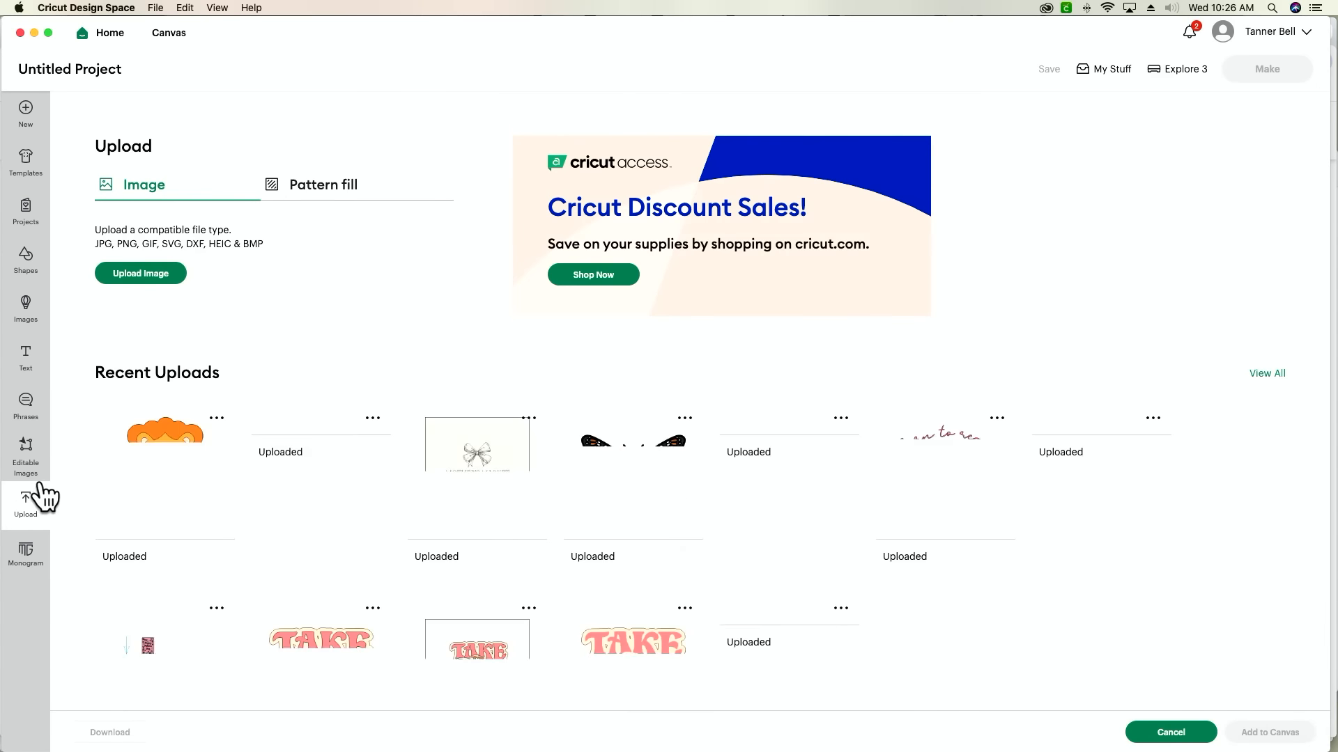
left_click(149, 274)
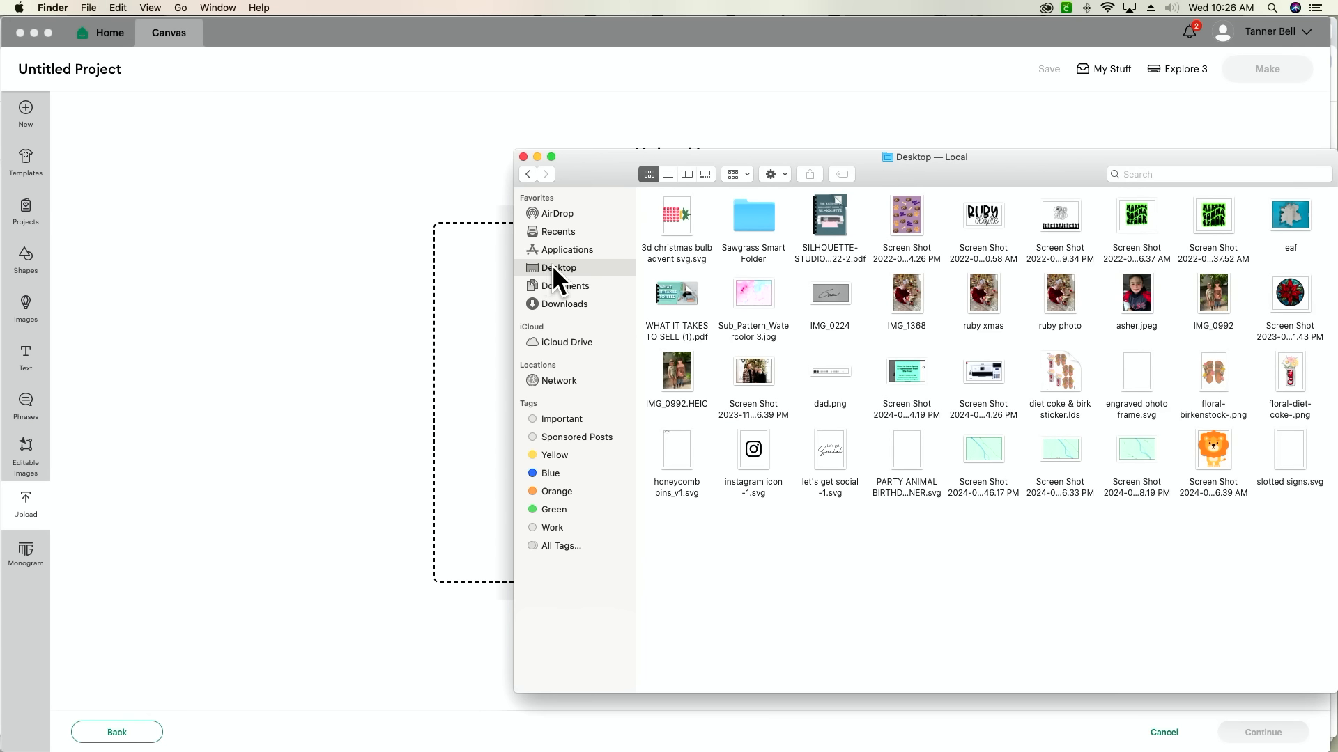
left_click_drag(1213, 460, 418, 334)
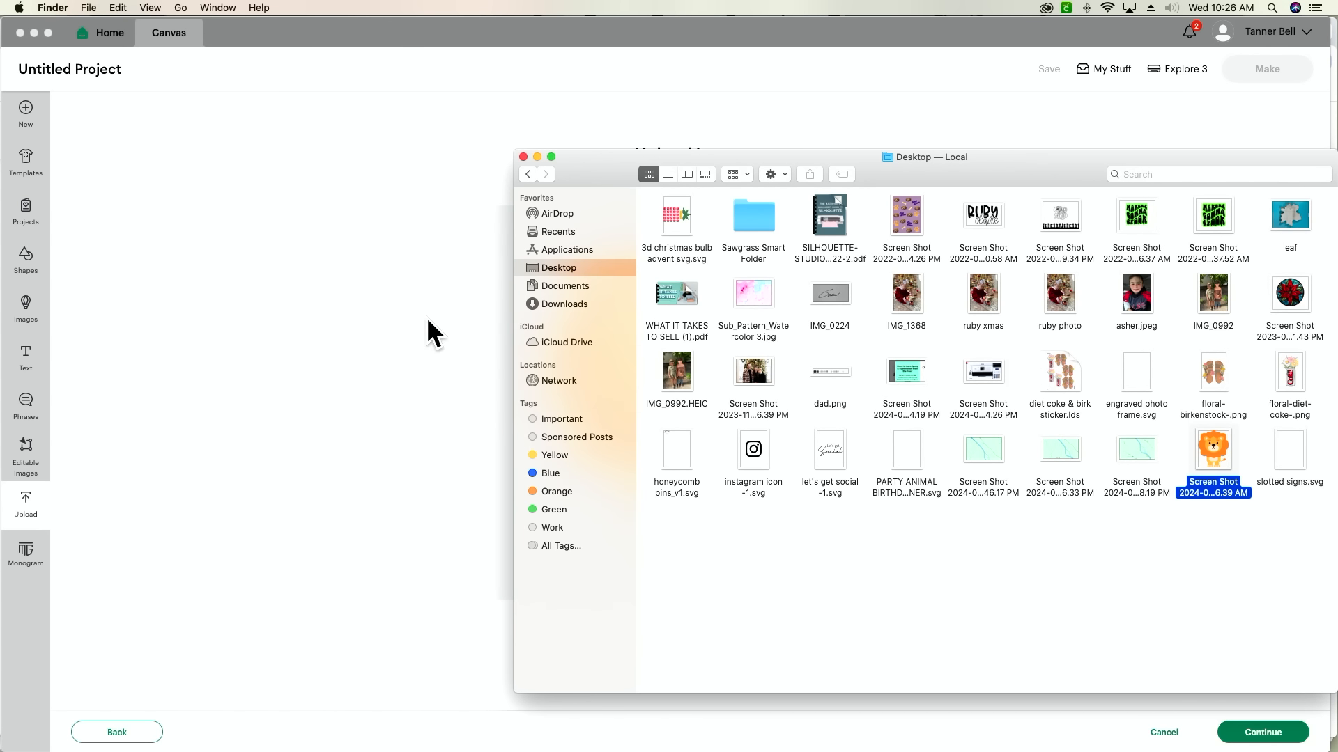
left_click(432, 333)
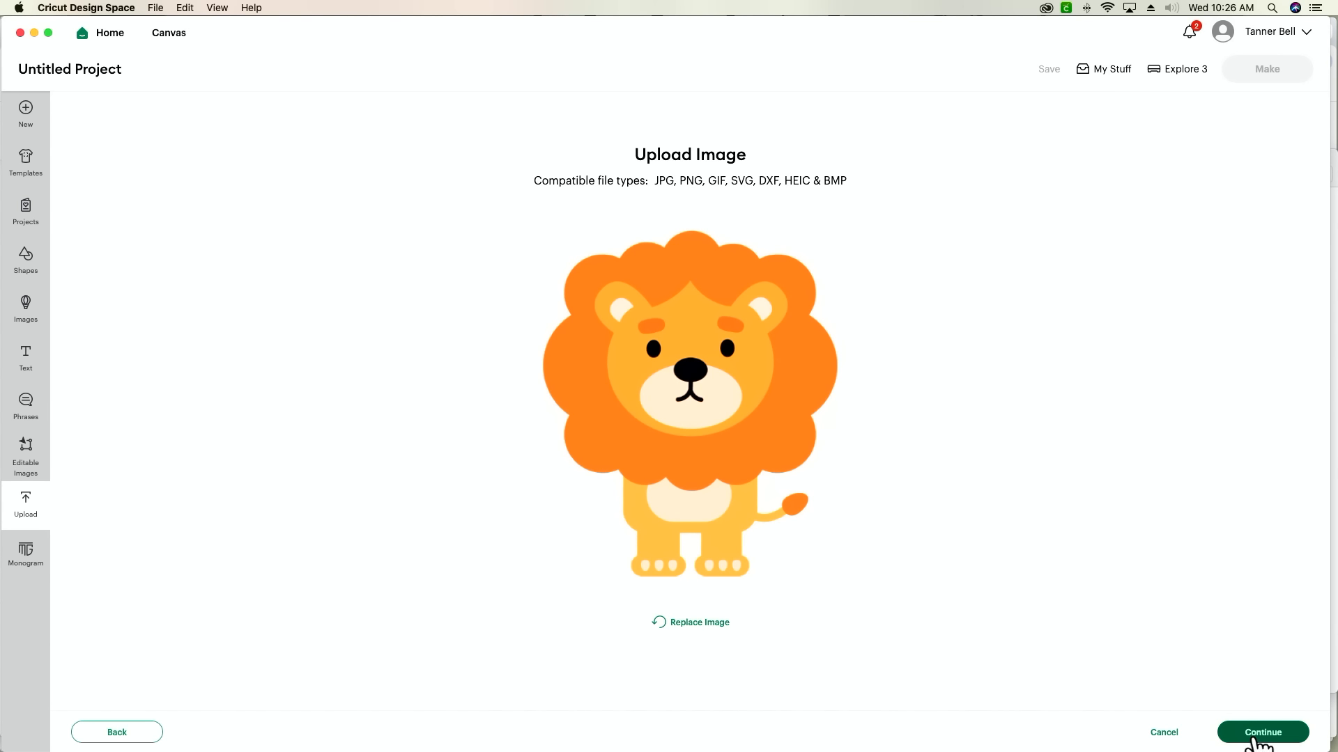
Remove the uploaded lion image's background automatically and apply the result.
left_click(1257, 739)
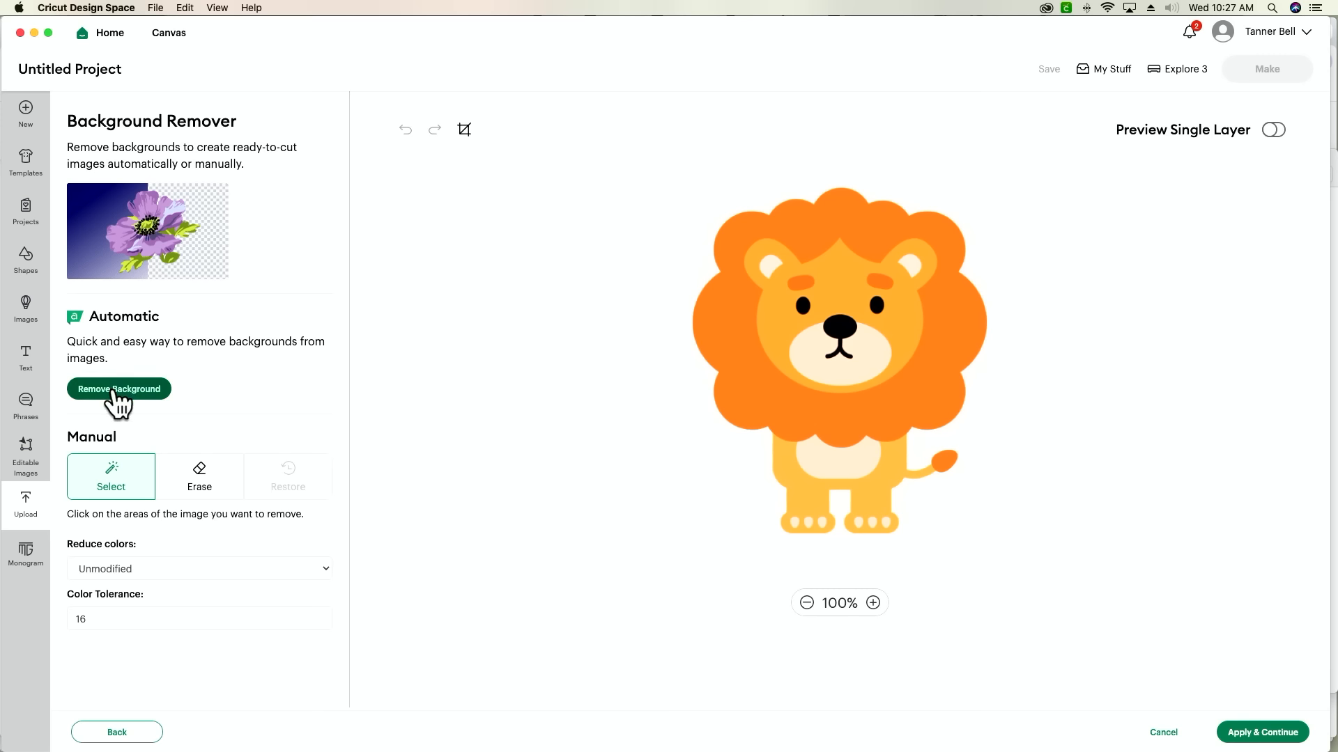
left_click(118, 389)
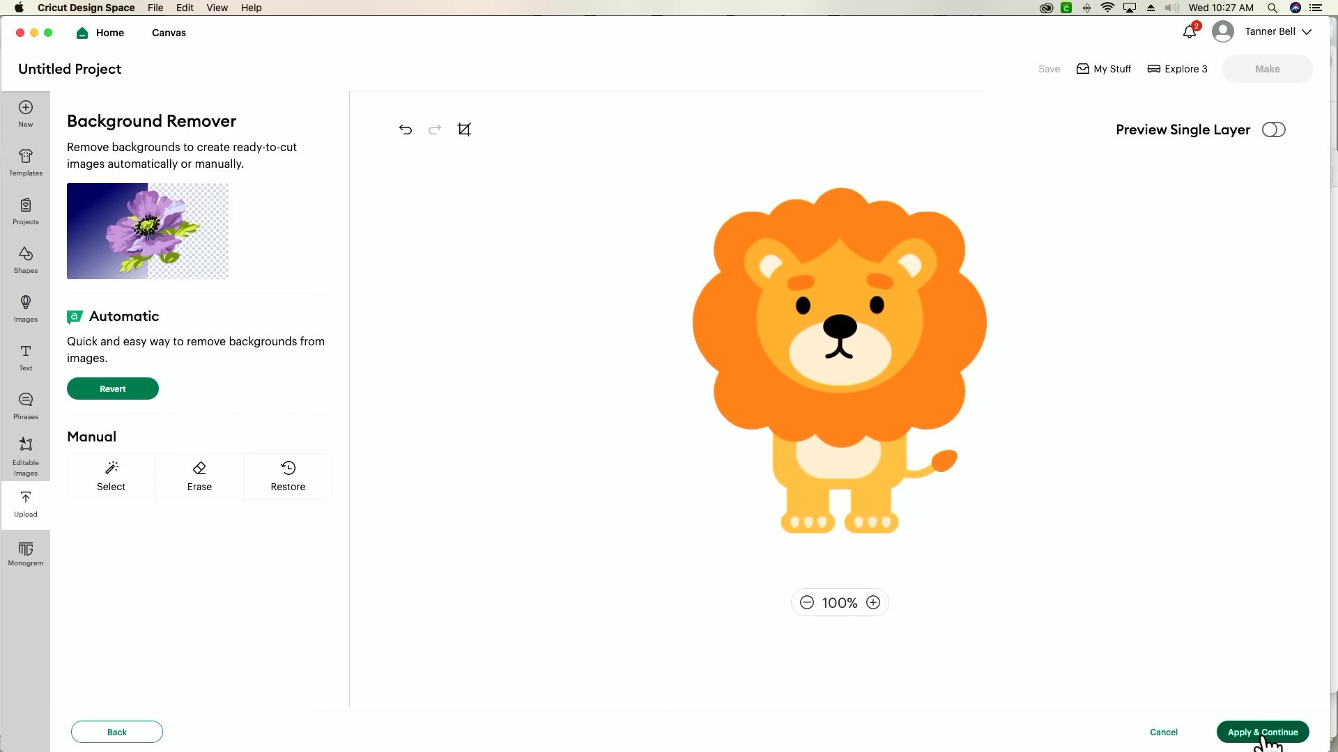
left_click(1262, 733)
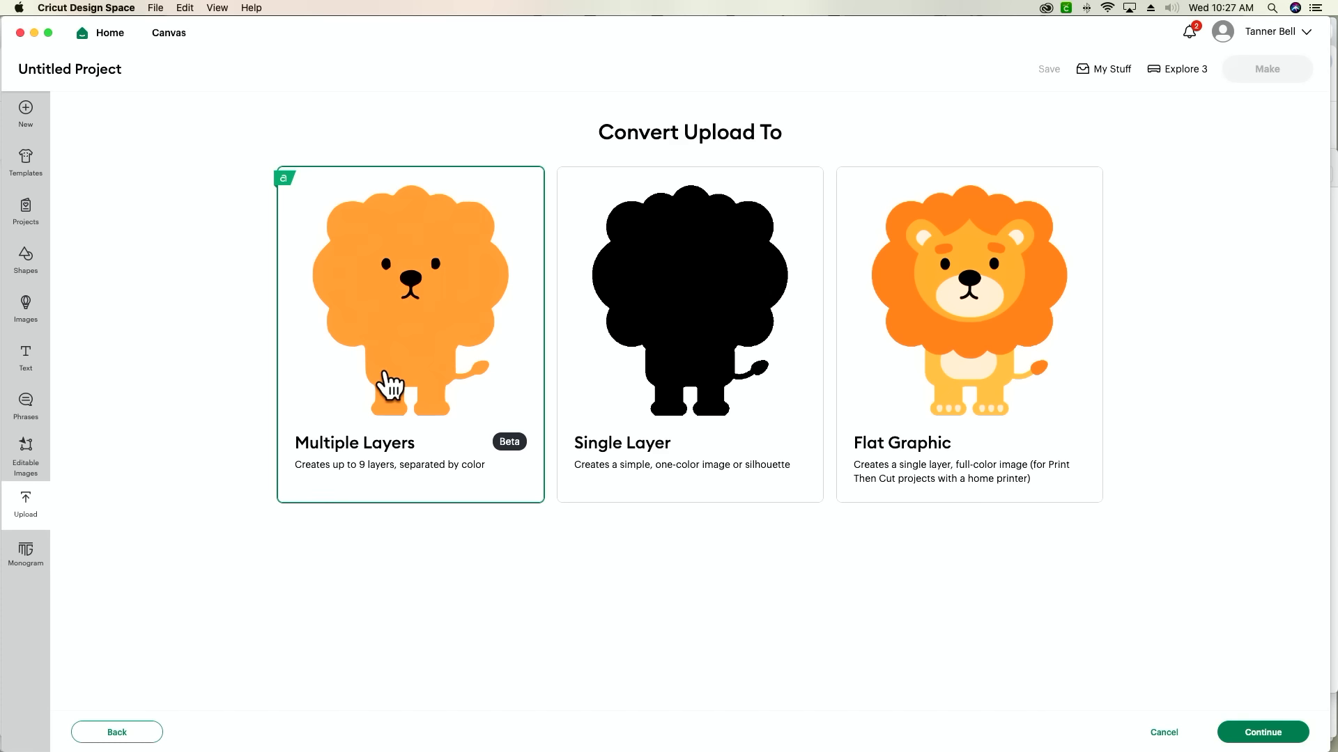
Convert the lion upload to Multiple Layers and set its output style to Sliced.
left_click(1263, 733)
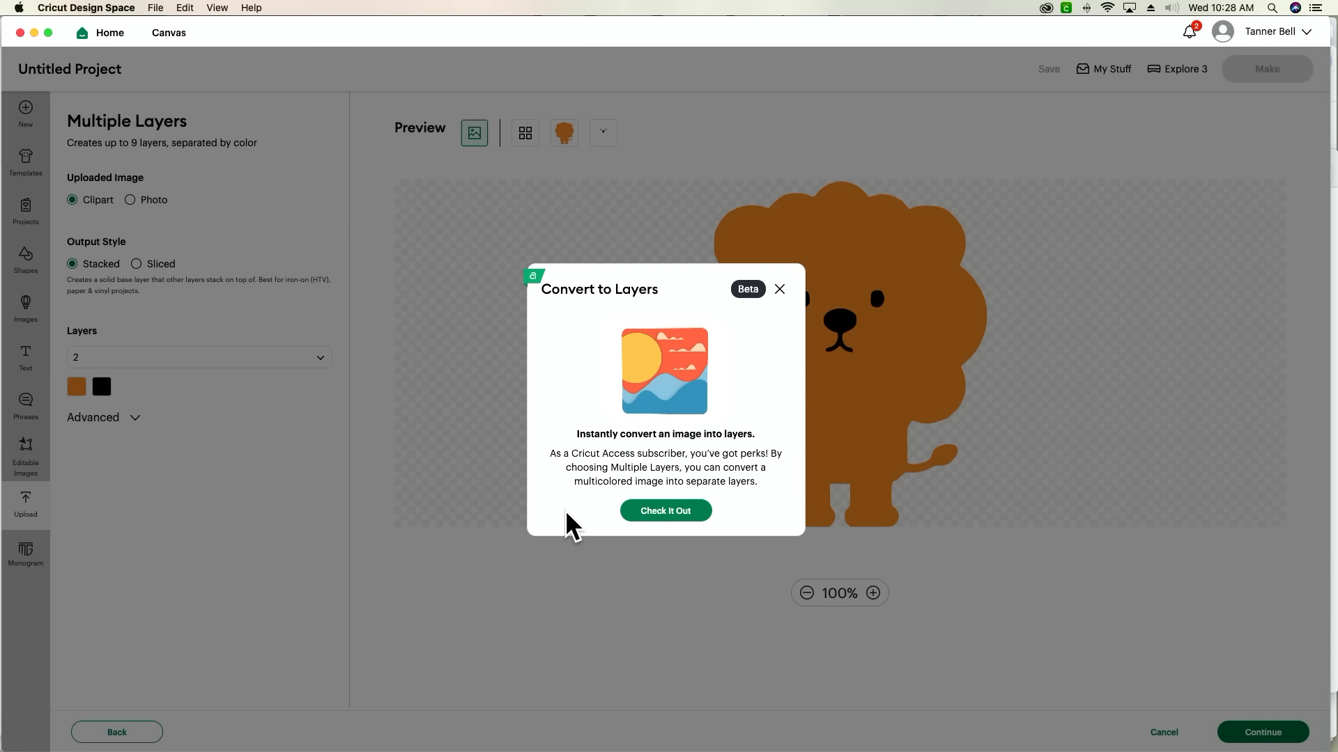
left_click(670, 510)
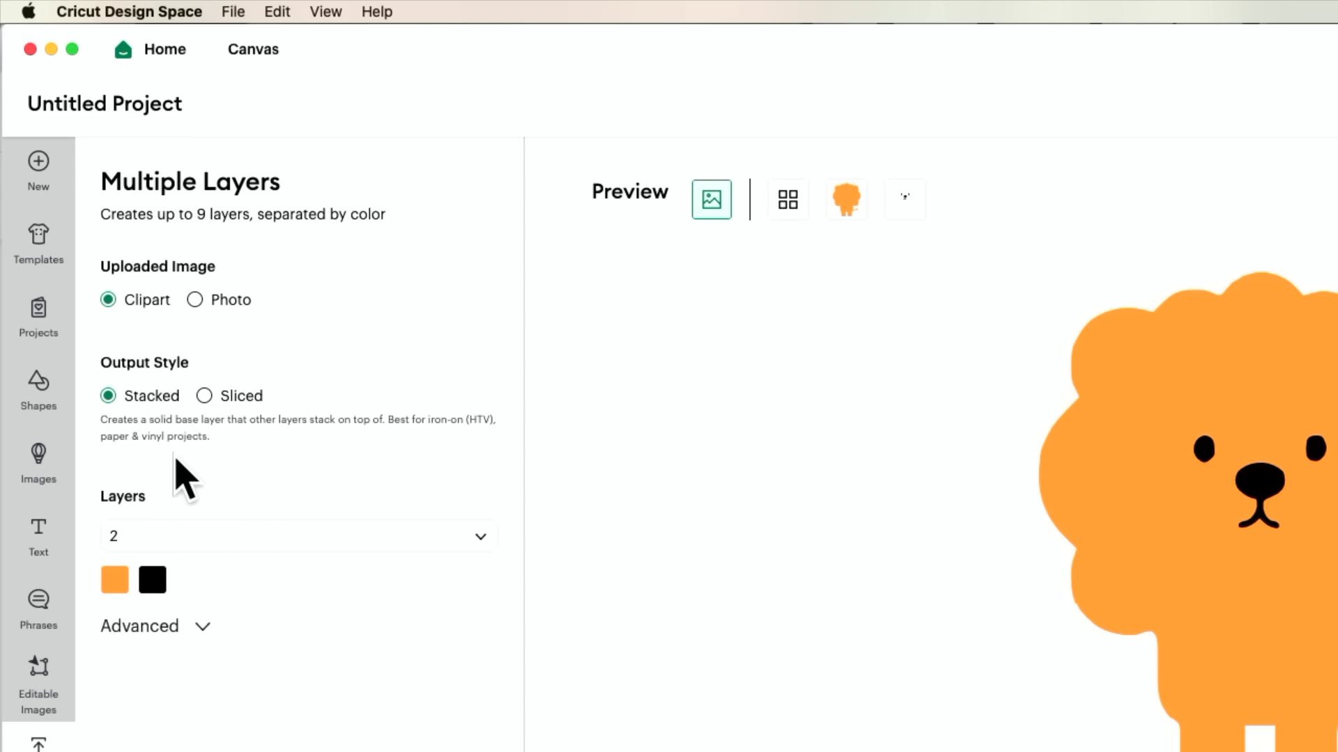
left_click(204, 396)
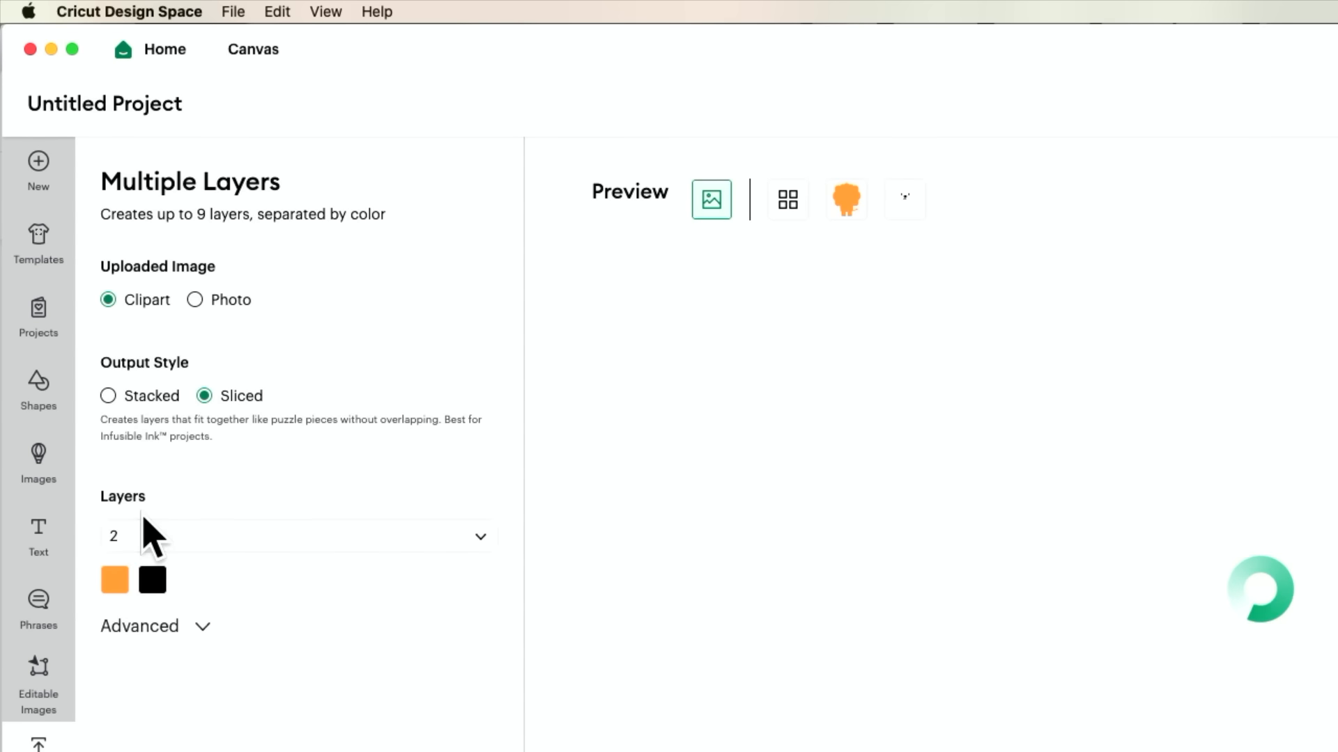